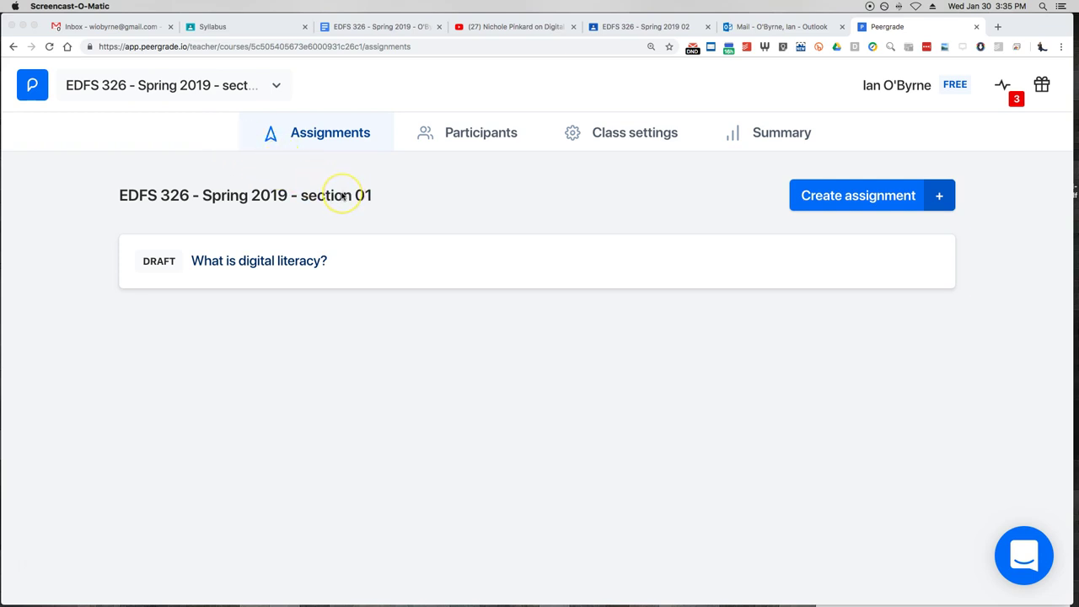
- Look over the list of classes and the class and email settings for EDFS 326 - Spring 2019 - section 01, ending at its assignments
click(276, 85)
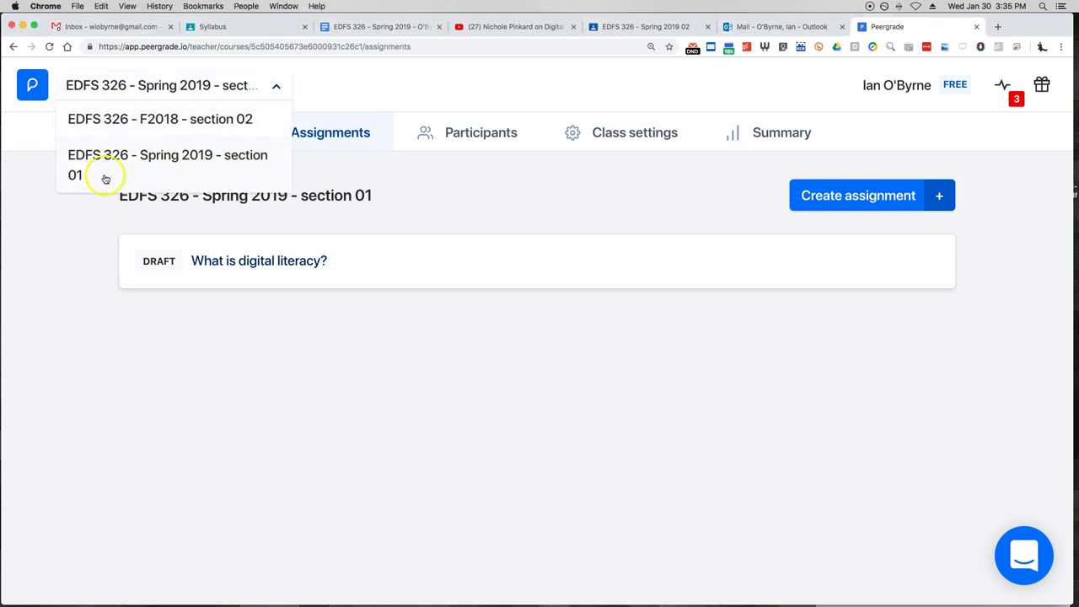
click(72, 226)
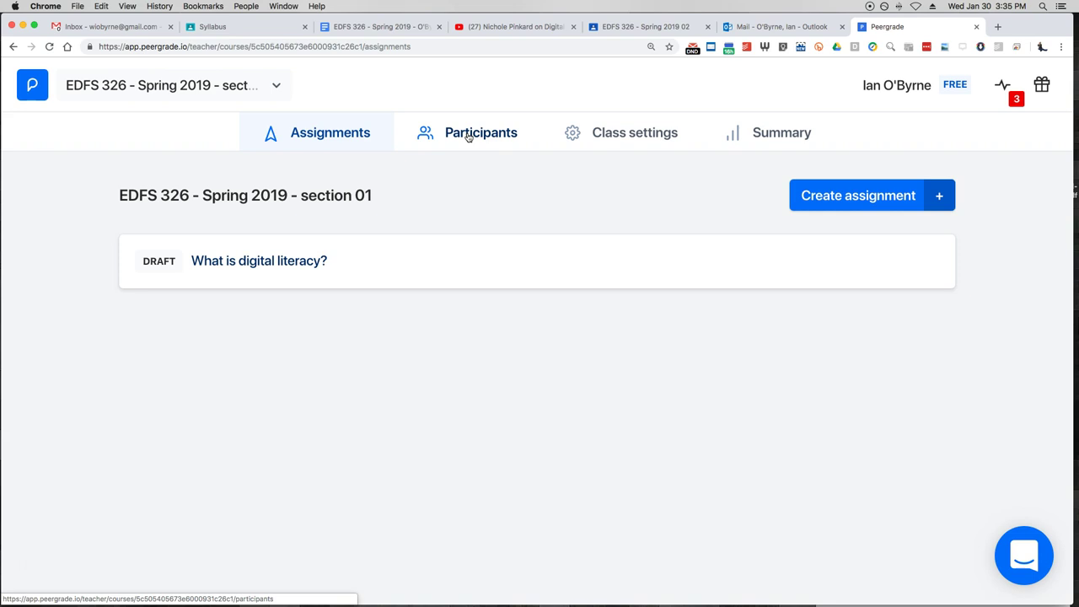
click(585, 148)
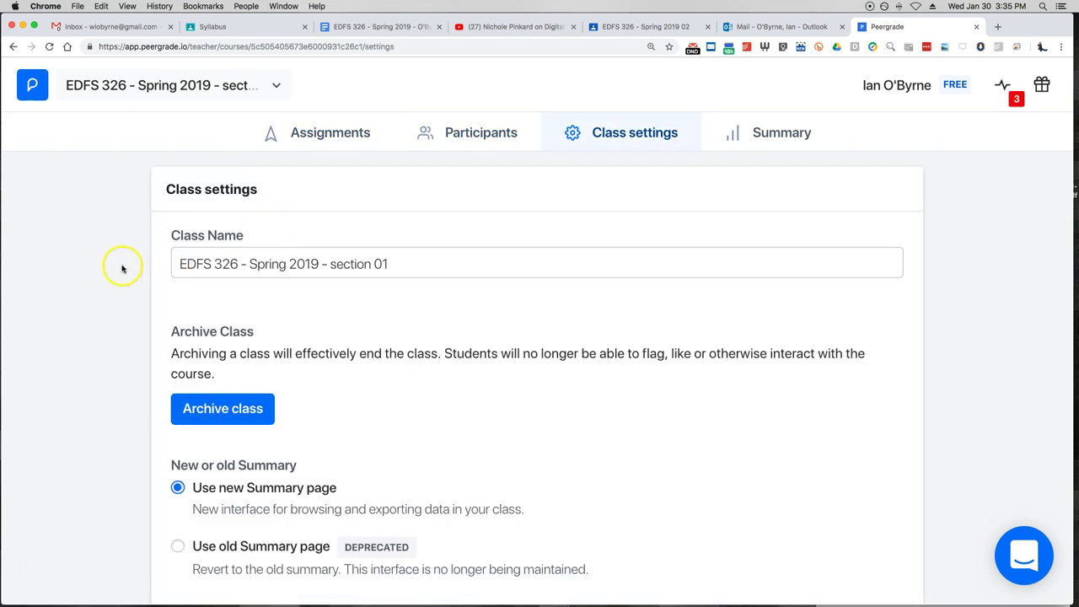
scroll(123, 268, down, 5)
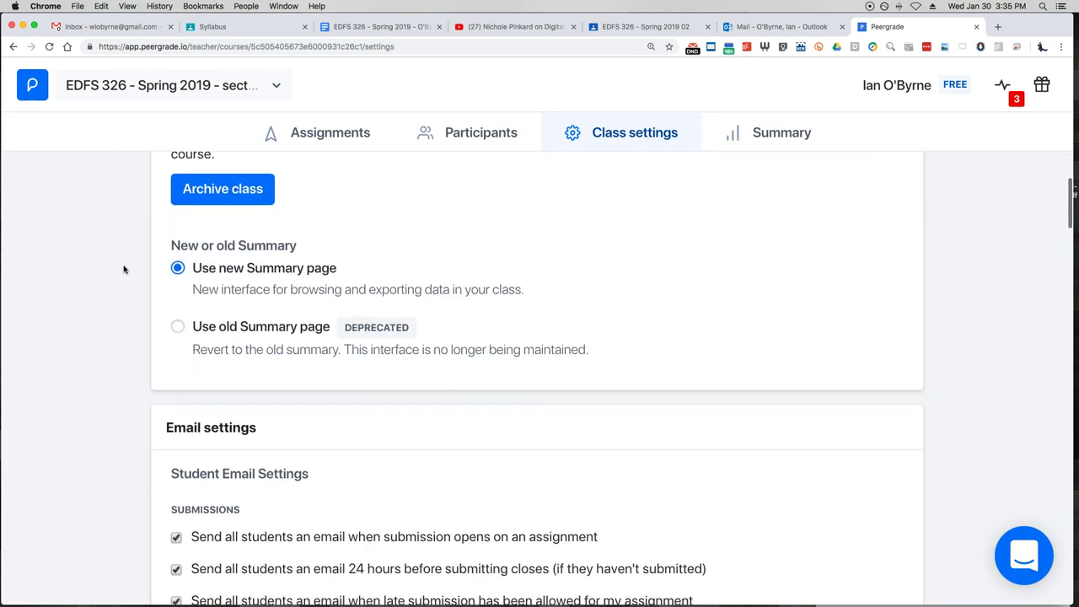
scroll(124, 268, down, 5)
scroll(127, 268, up, 7)
scroll(126, 268, up, 3)
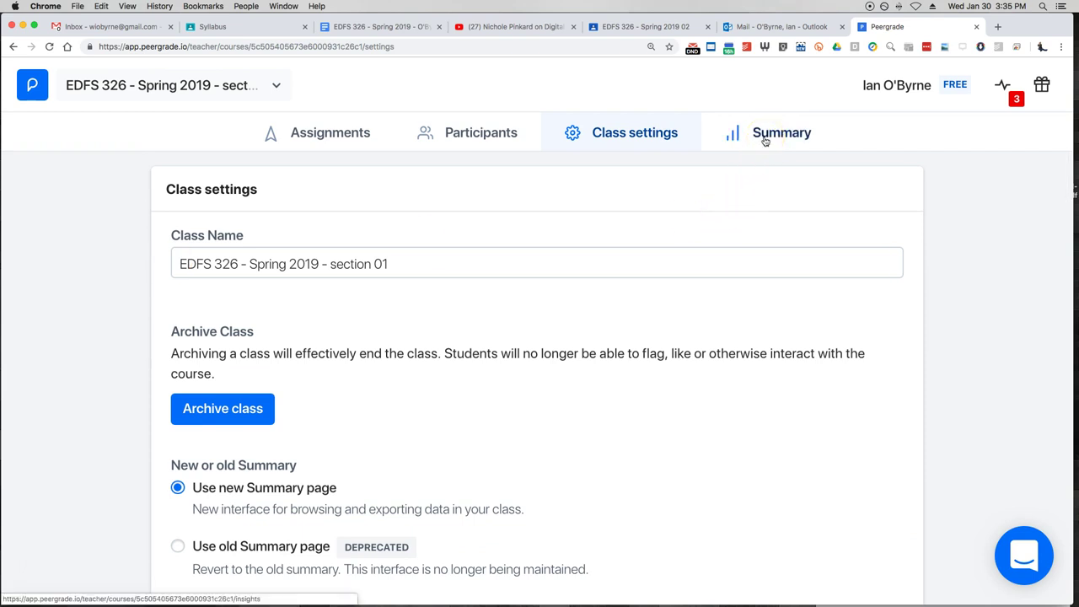
click(477, 133)
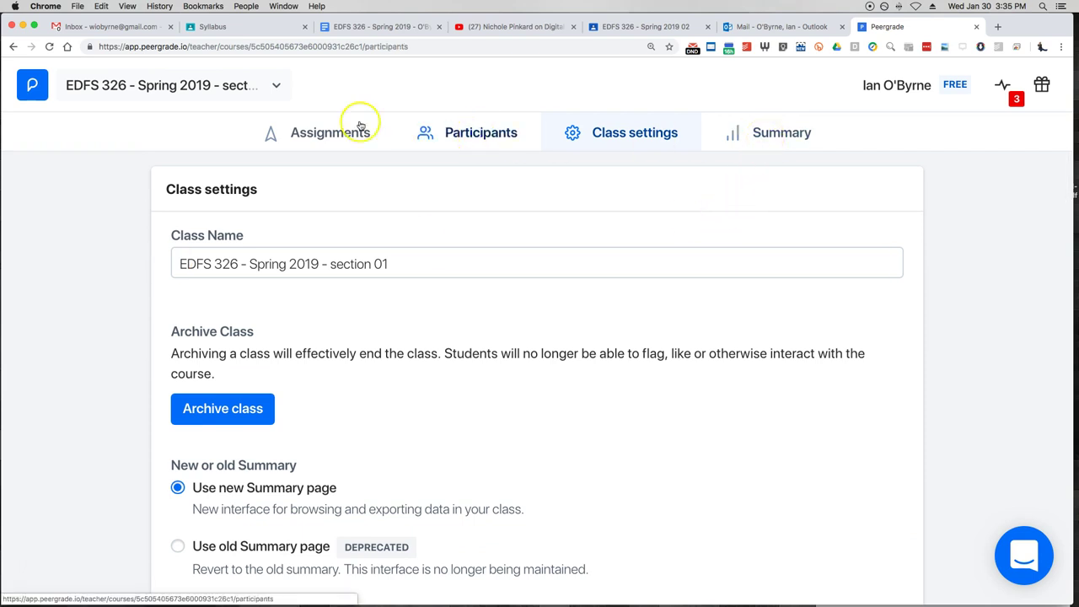
click(310, 133)
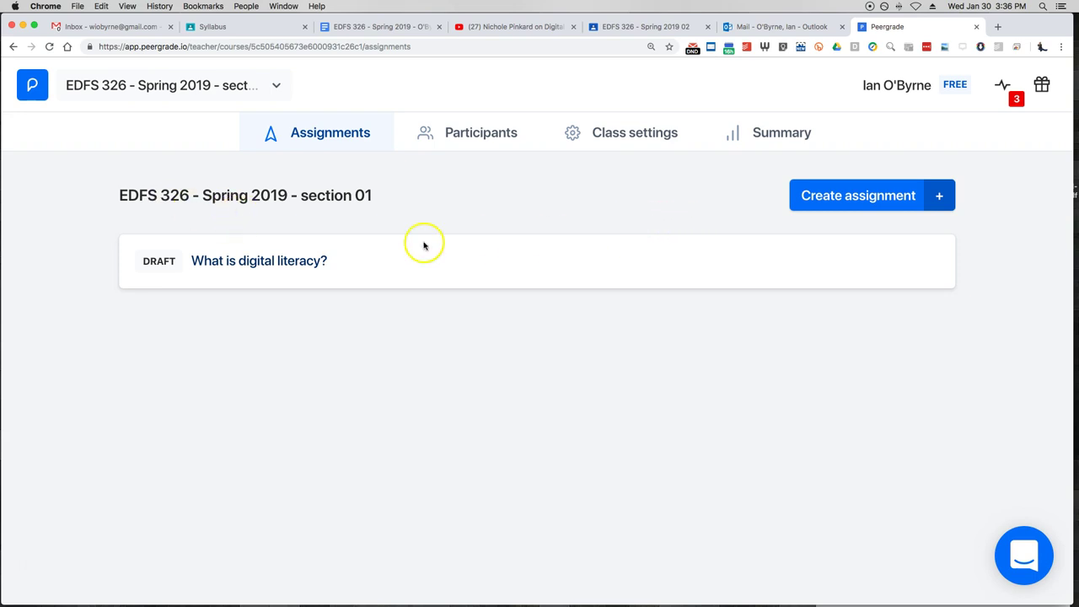
- Open the draft assignment "What is digital literacy?" at its details stage
click(877, 196)
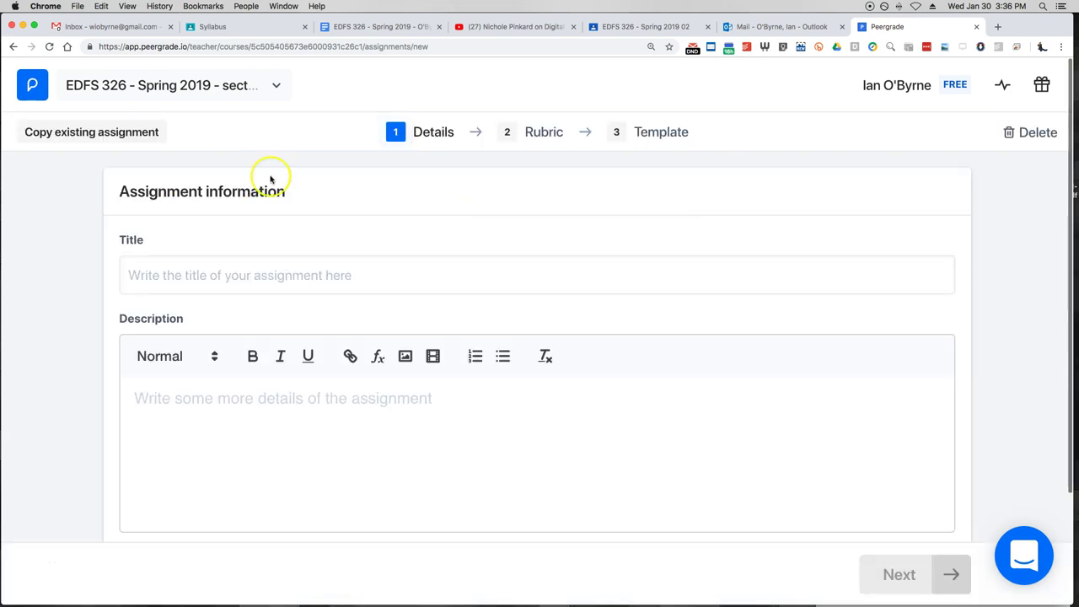
click(13, 46)
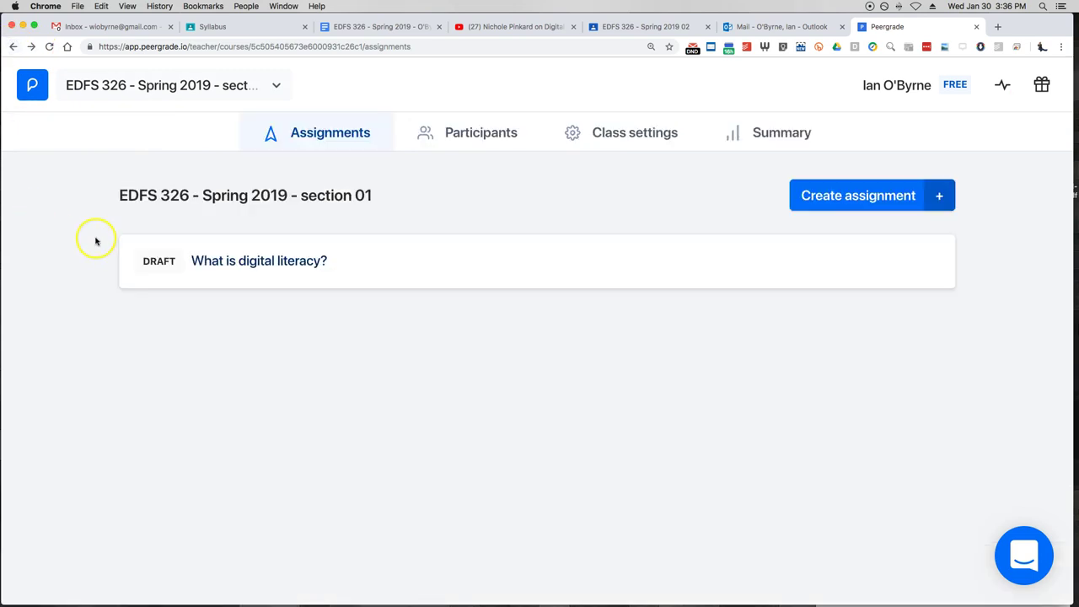
click(220, 261)
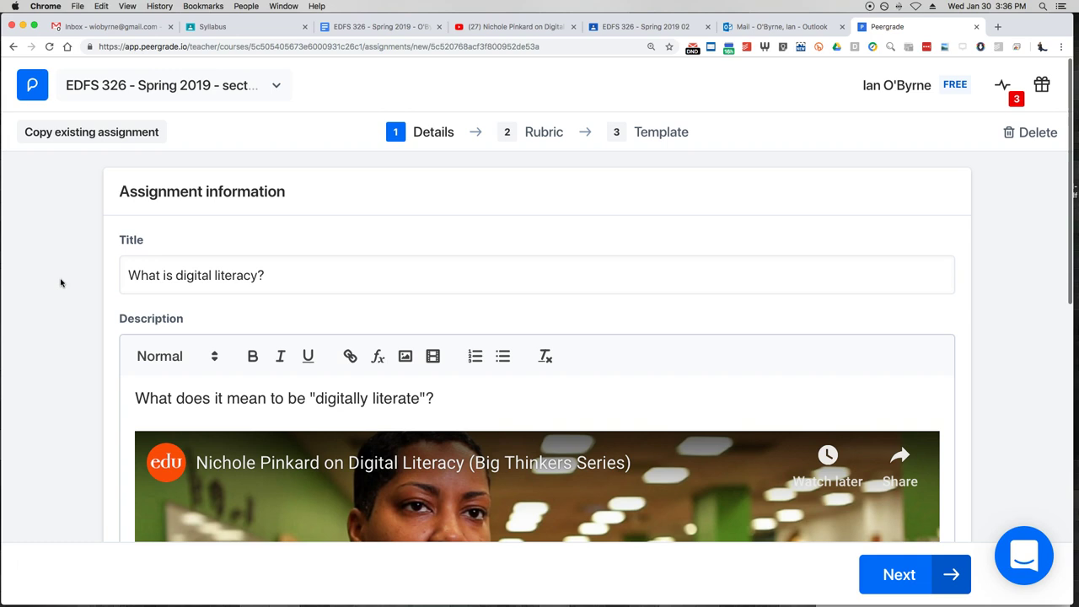
key(alt+p)
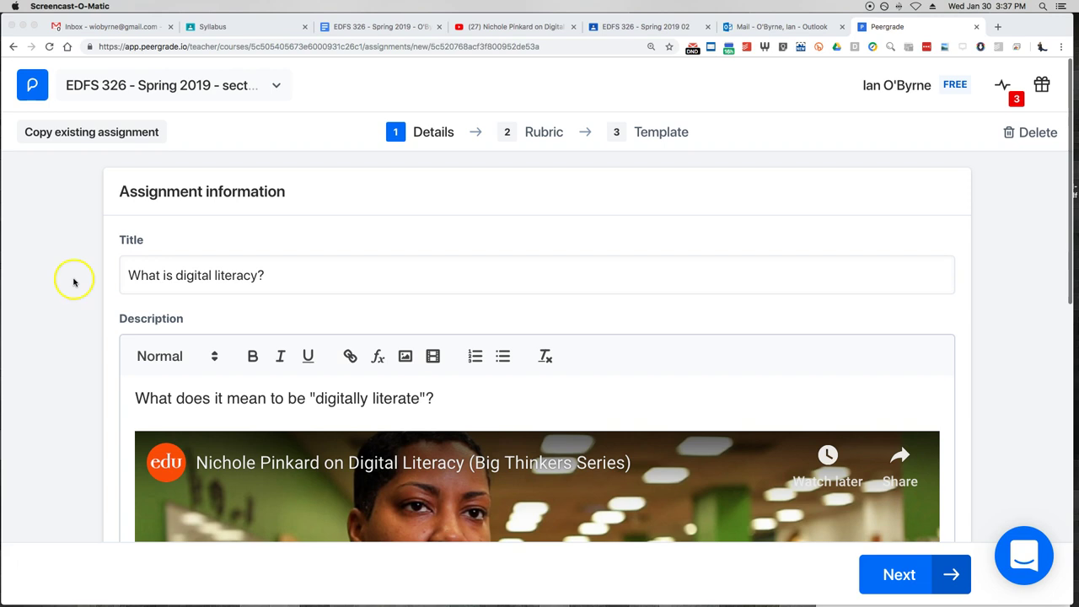
- Examine the draft assignment's title, the opening question of its description and the option for embedding a video by URL
scroll(59, 251, down, 2)
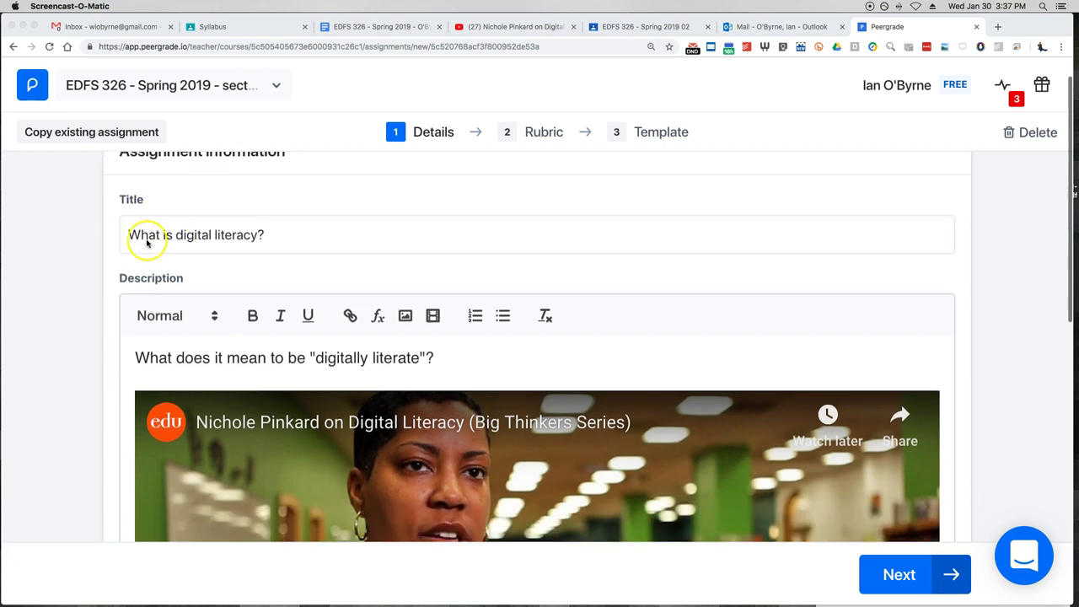
scroll(90, 243, down, 4)
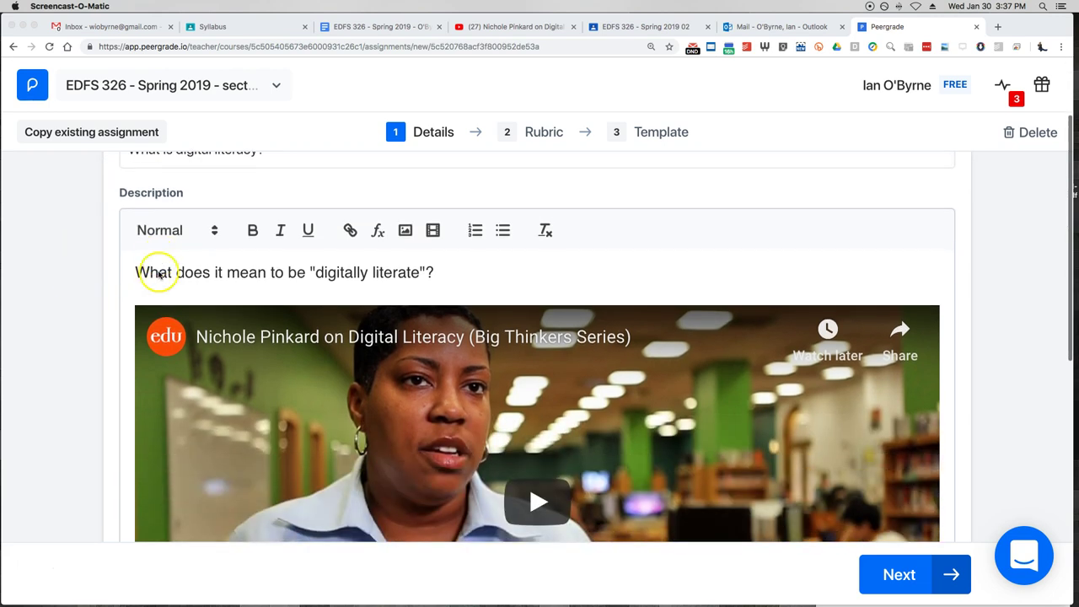
click(85, 337)
scroll(103, 272, up, 2)
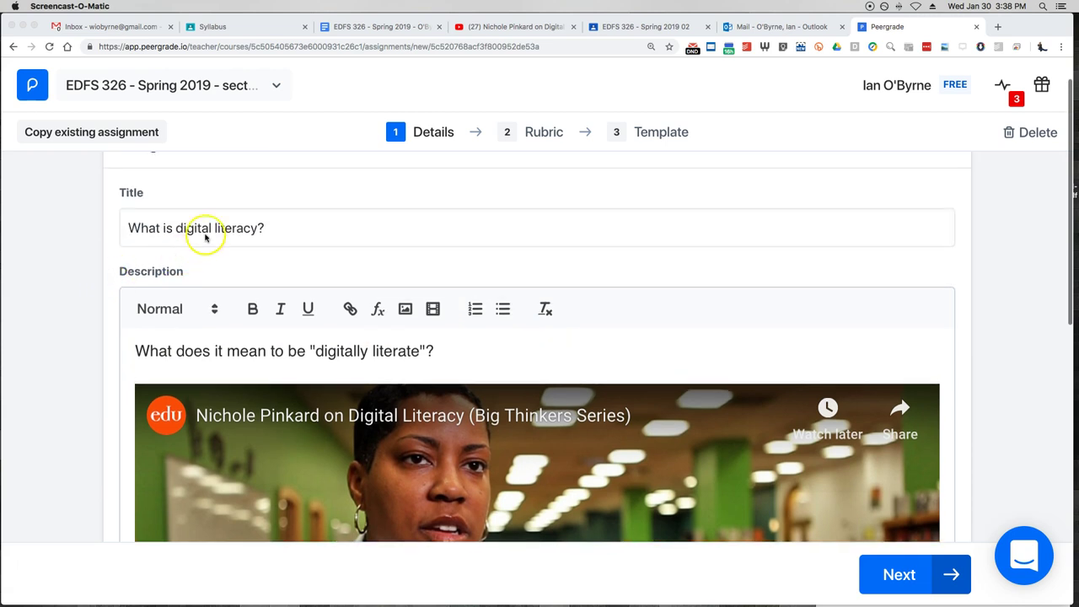
scroll(110, 316, down, 1)
click(180, 307)
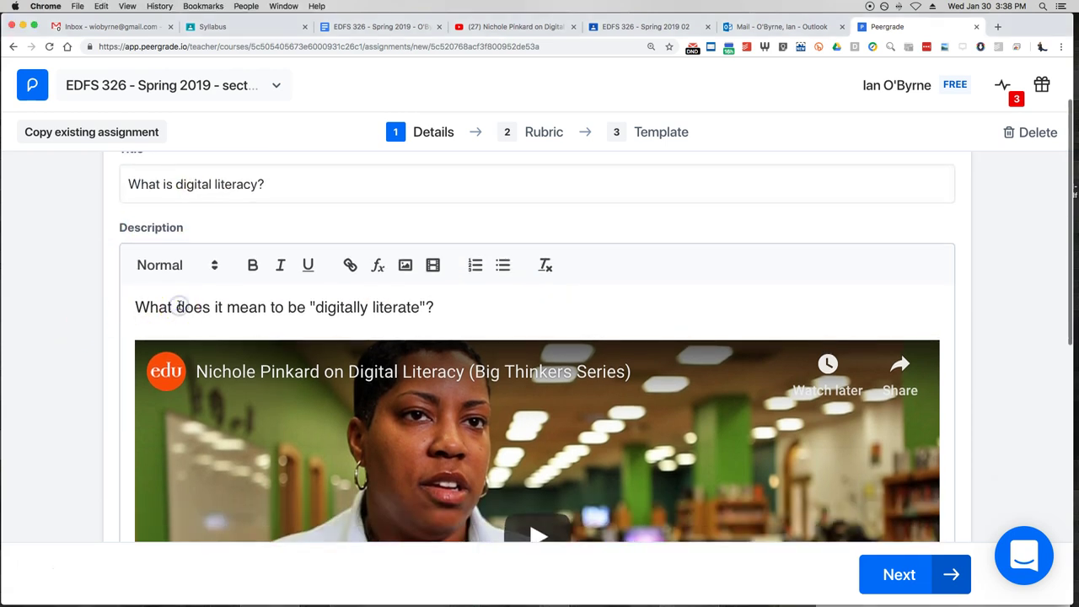
scroll(176, 306, down, 1)
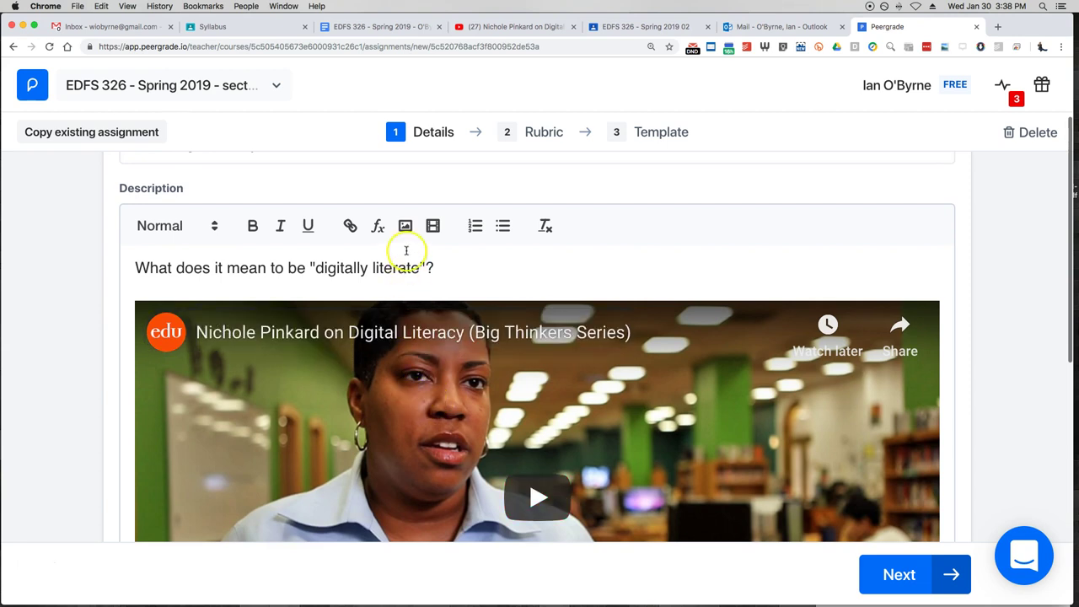
click(433, 226)
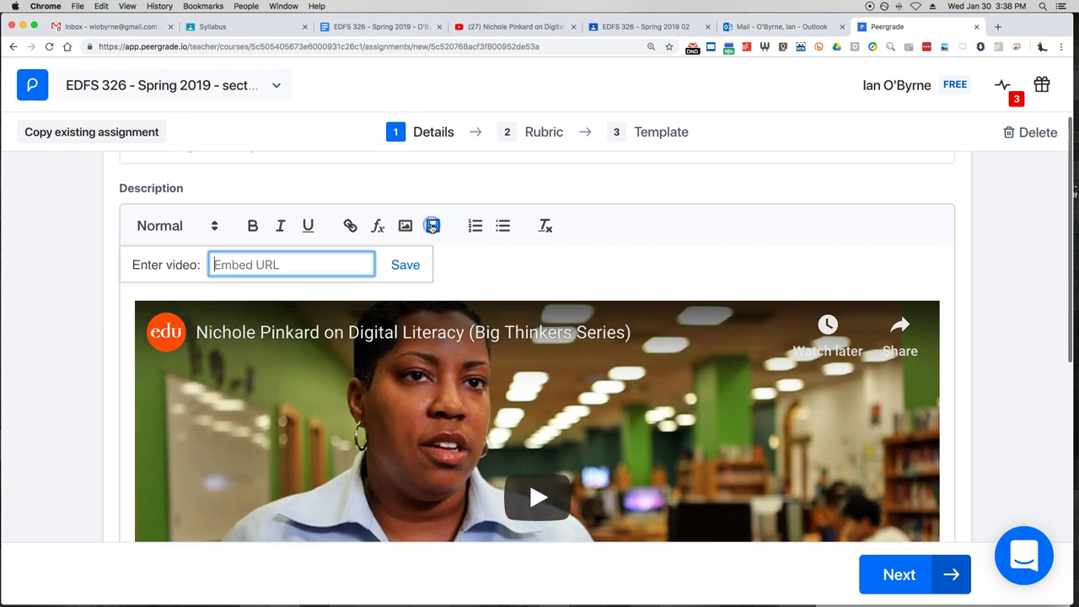
click(72, 287)
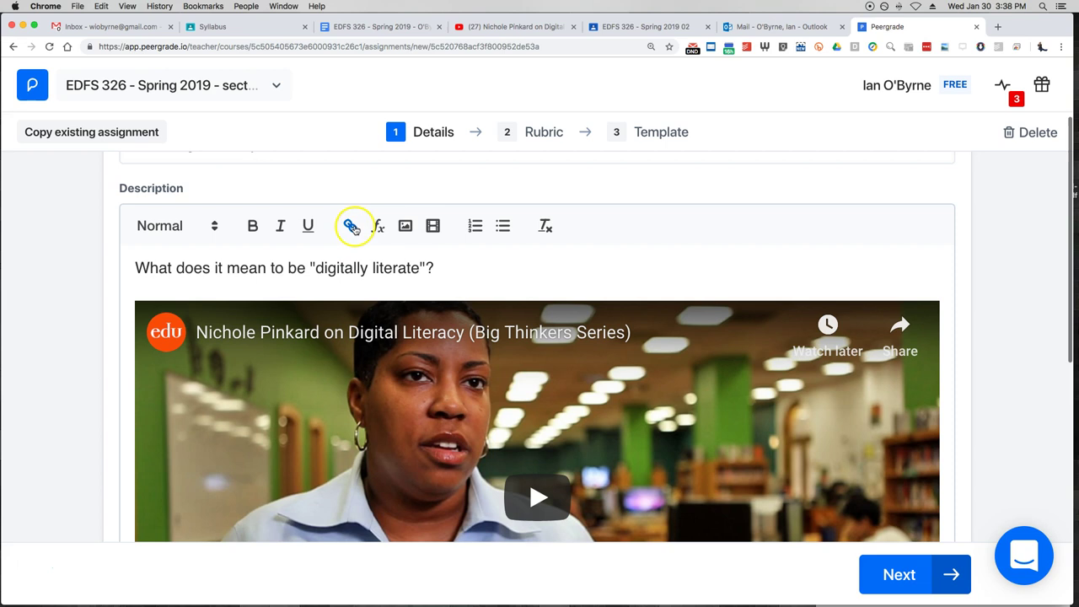
- Read the instructions below the embedded video, highlighting the passages on students' needs, being digitally literate and the post's word length
scroll(321, 260, down, 5)
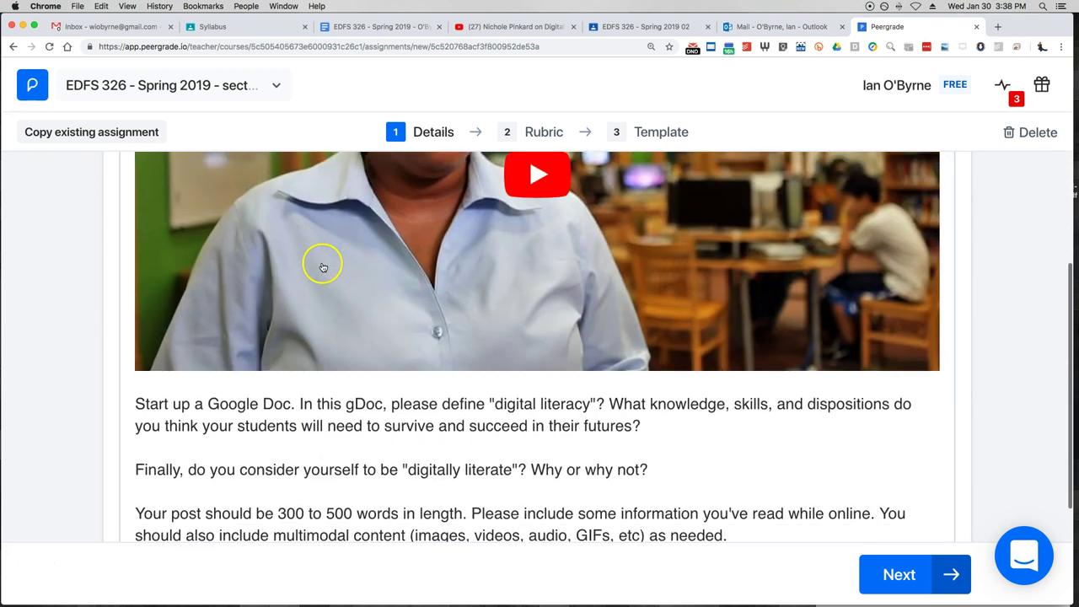
scroll(198, 383, down, 1)
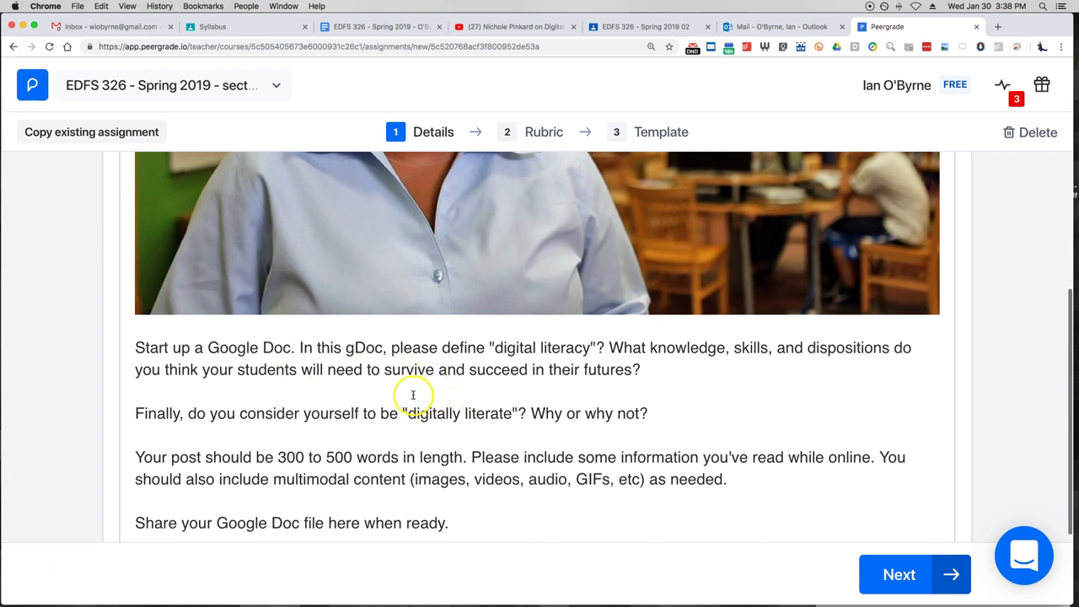
drag(266, 371, 581, 371)
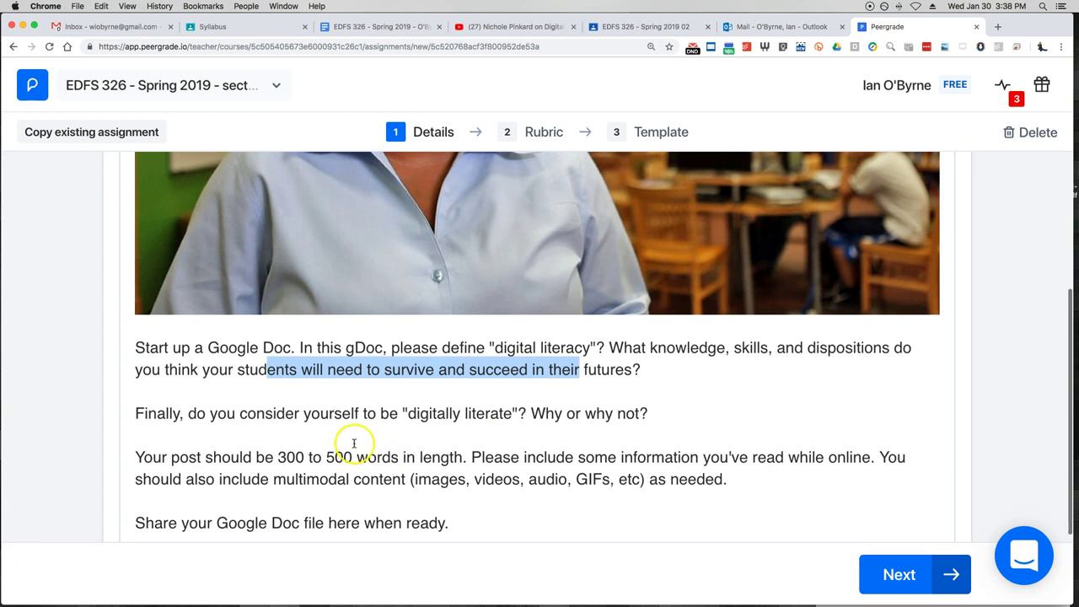
drag(321, 416, 518, 417)
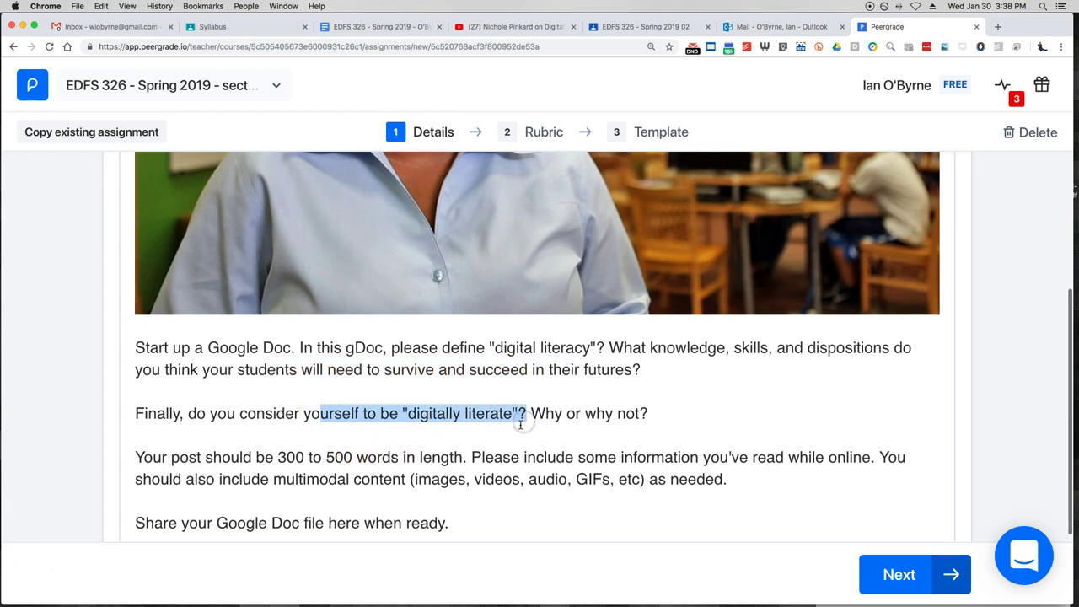
scroll(511, 422, down, 1)
drag(361, 438, 371, 439)
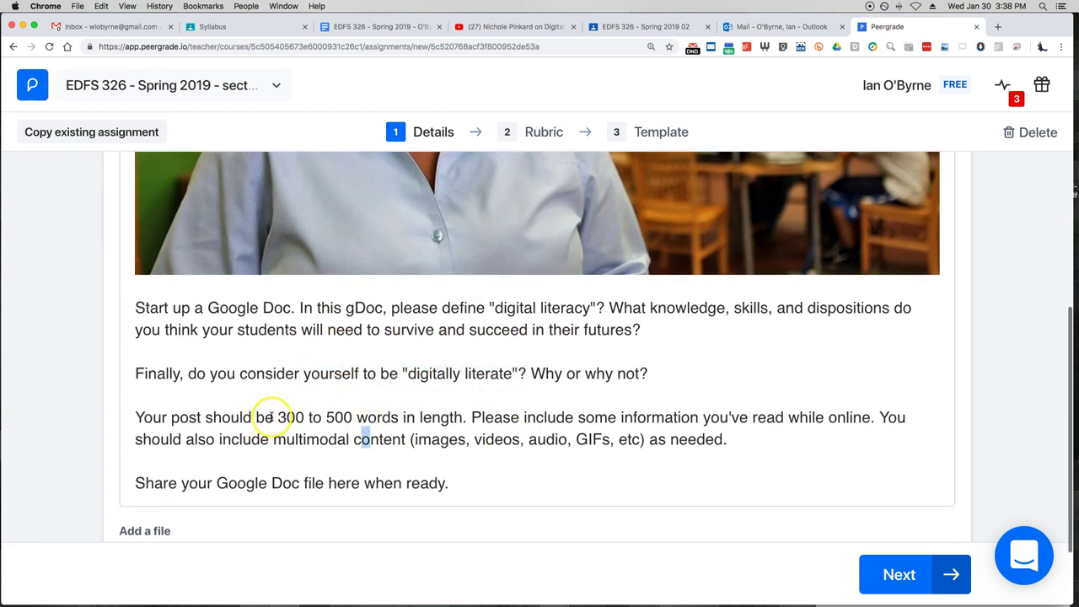
drag(277, 417, 396, 417)
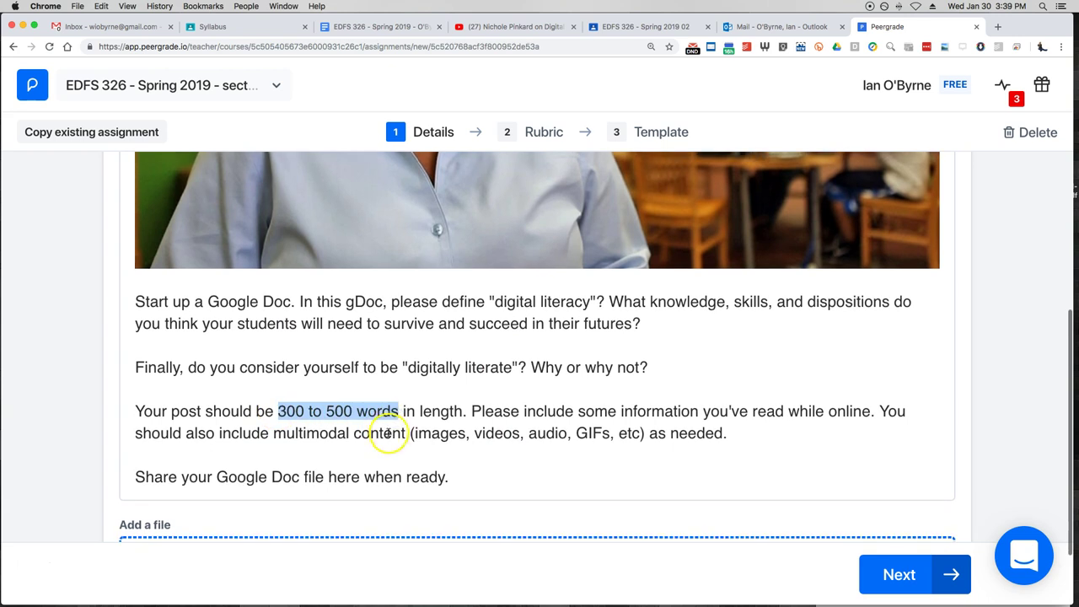
click(387, 433)
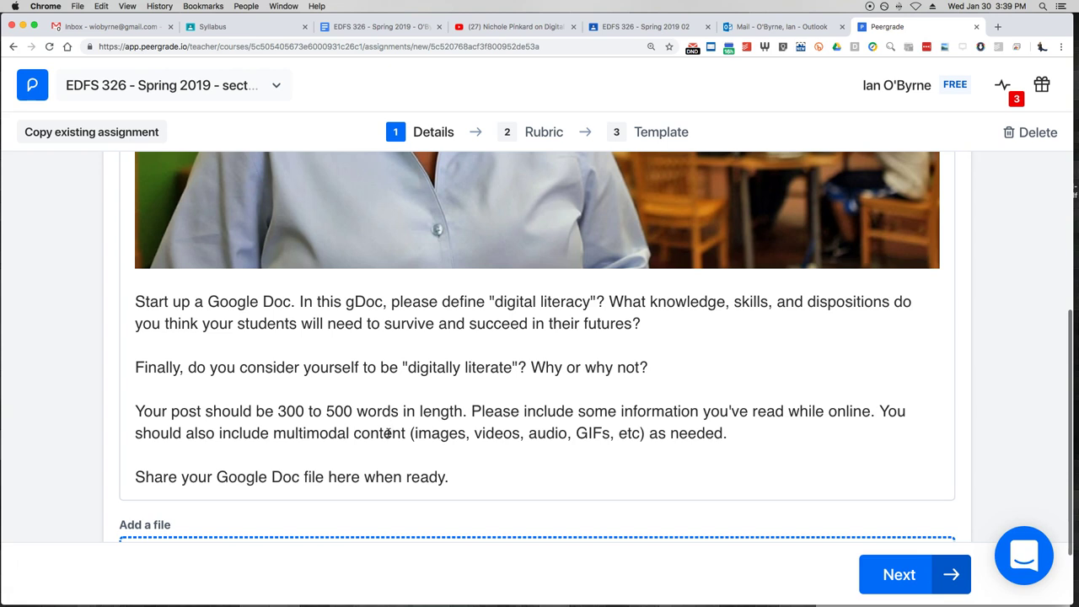
- Check the file upload area below the description and advance the assignment to its rubric stage
scroll(158, 433, down, 1)
scroll(158, 432, down, 3)
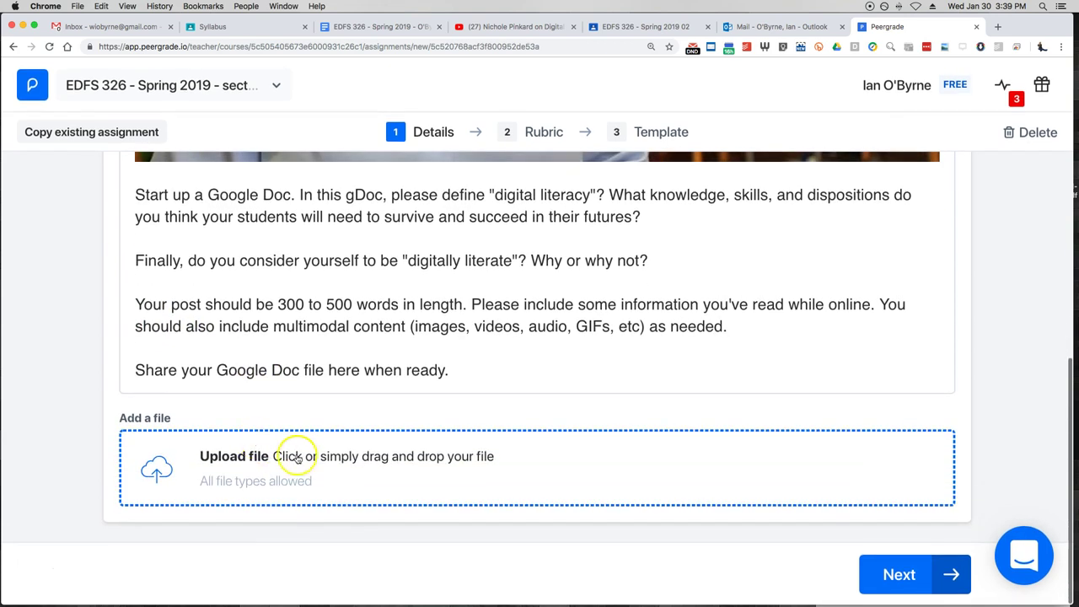
click(342, 373)
click(887, 575)
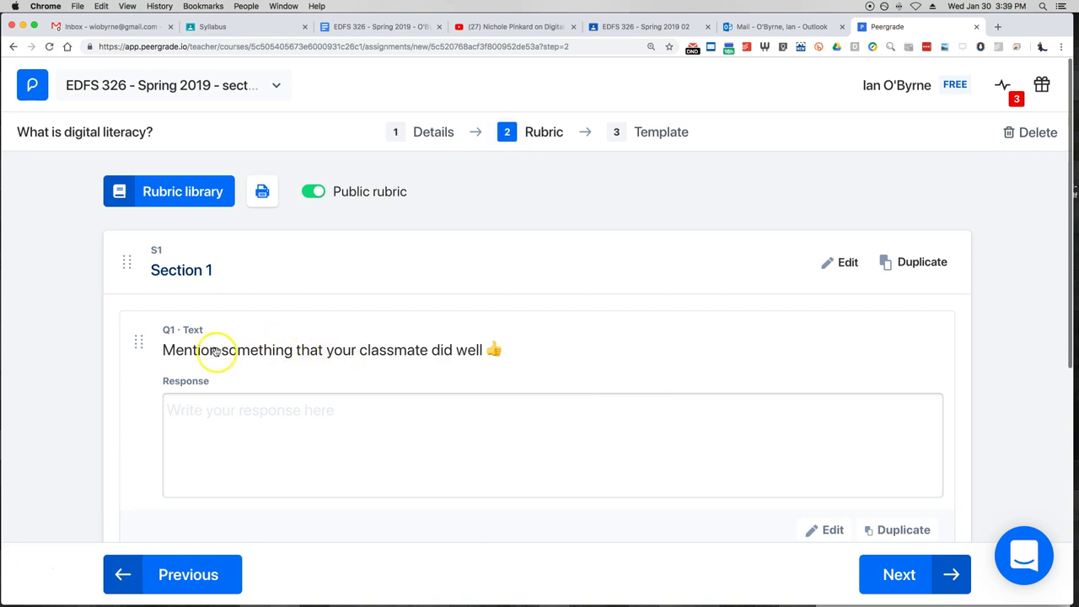
- Review the feedback questions in Section 1 of the rubric and the options for adding questions, explanations and sections
scroll(202, 352, down, 3)
scroll(202, 352, up, 3)
scroll(68, 296, down, 4)
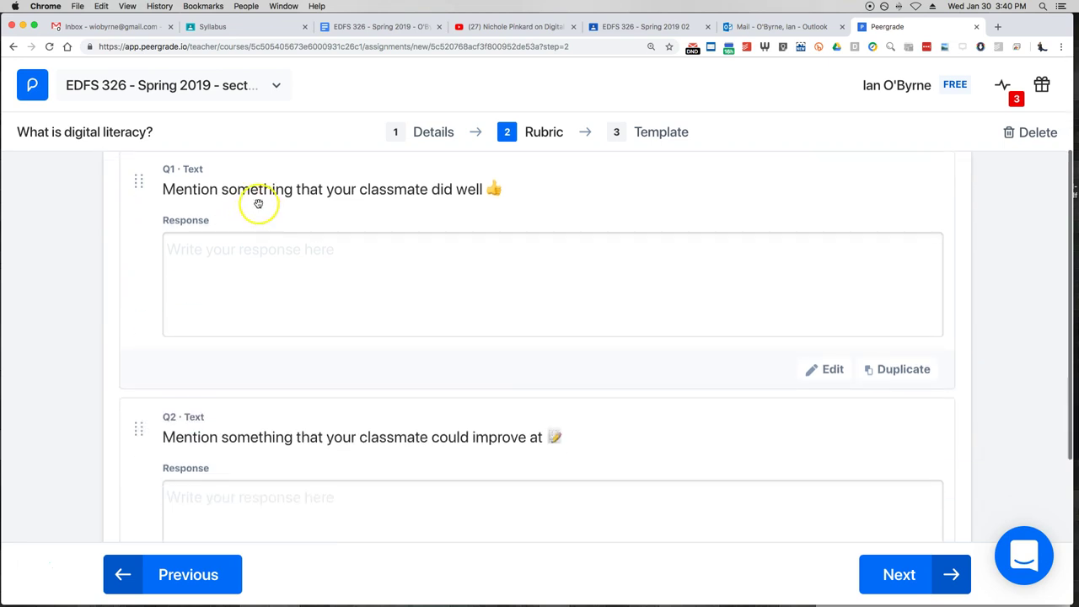
scroll(270, 347, down, 4)
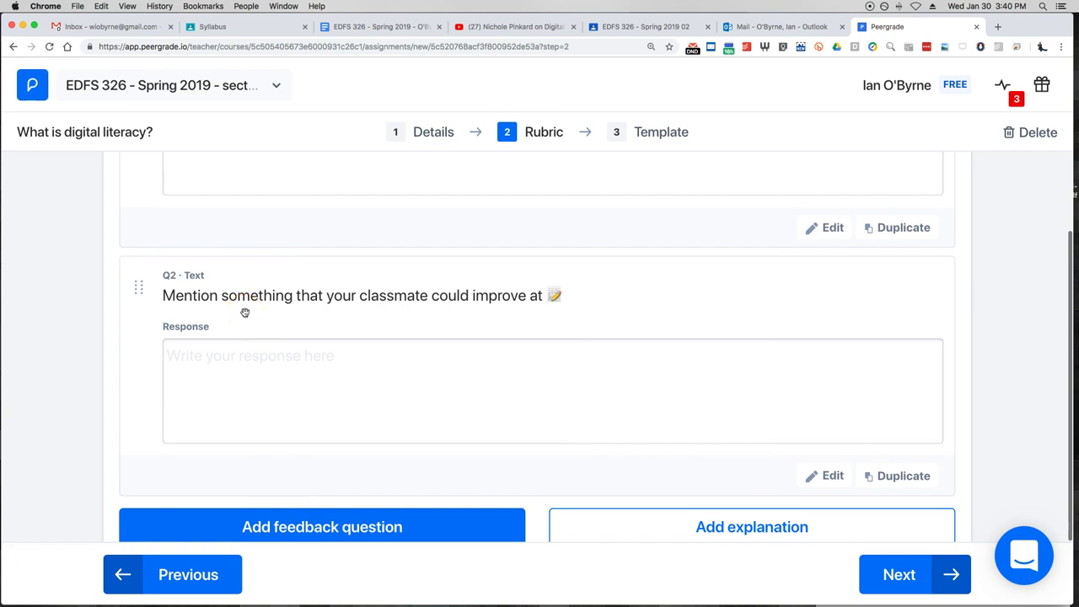
scroll(318, 454, down, 2)
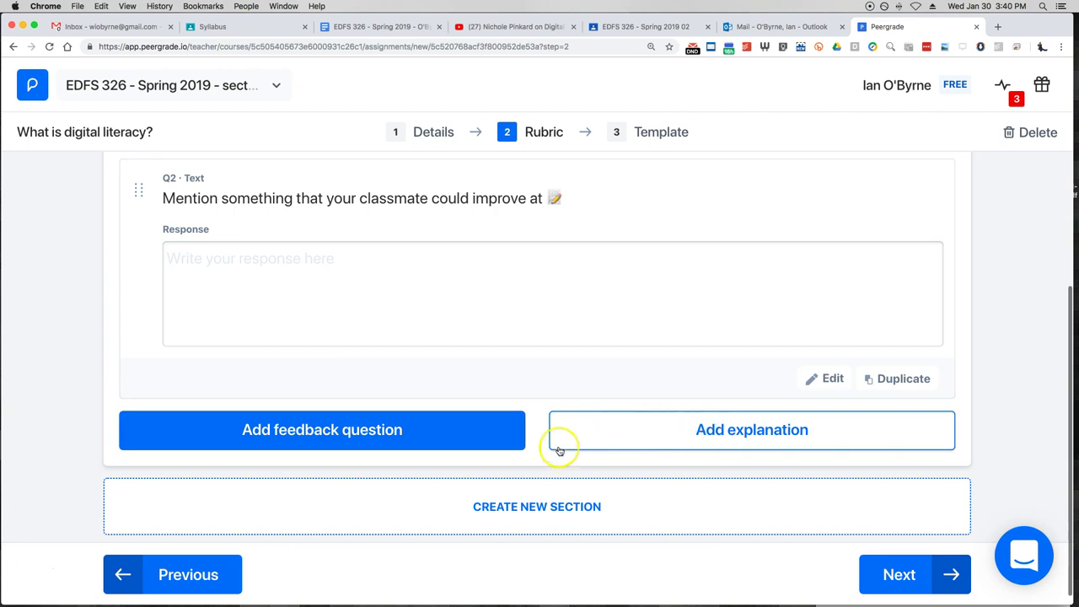
scroll(549, 463, up, 4)
scroll(549, 464, up, 1)
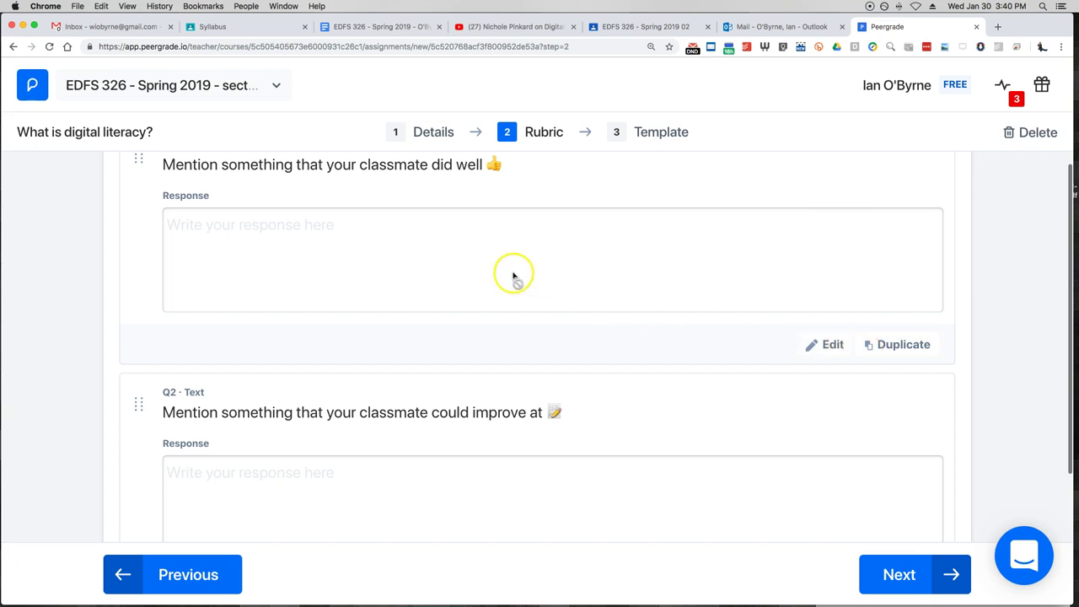
mouse_move(502, 283)
scroll(502, 283, up, 5)
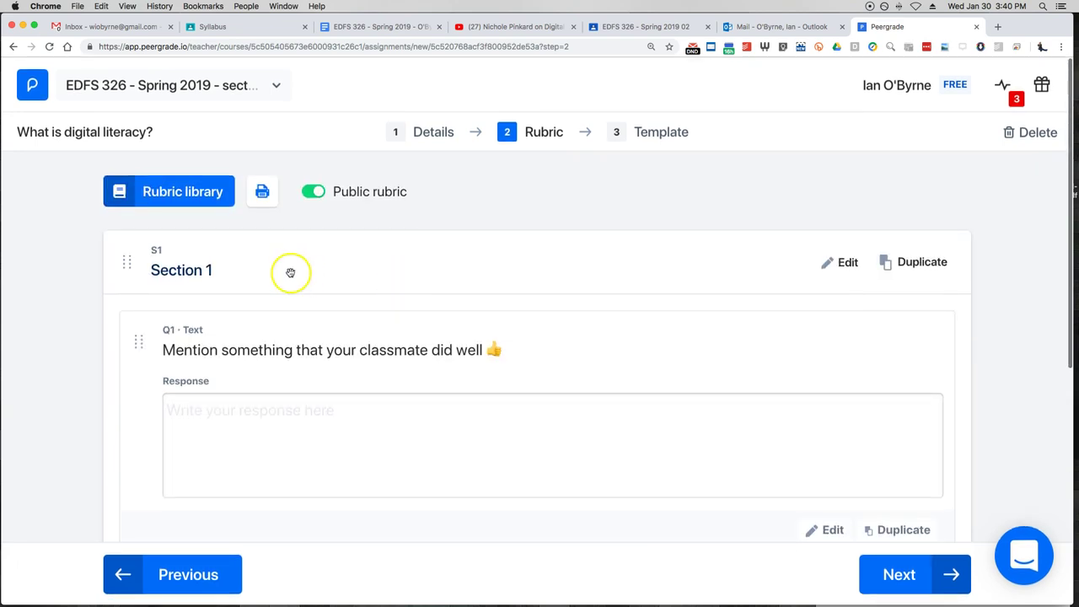
- Search the public rubric library for "synthesis"
click(154, 193)
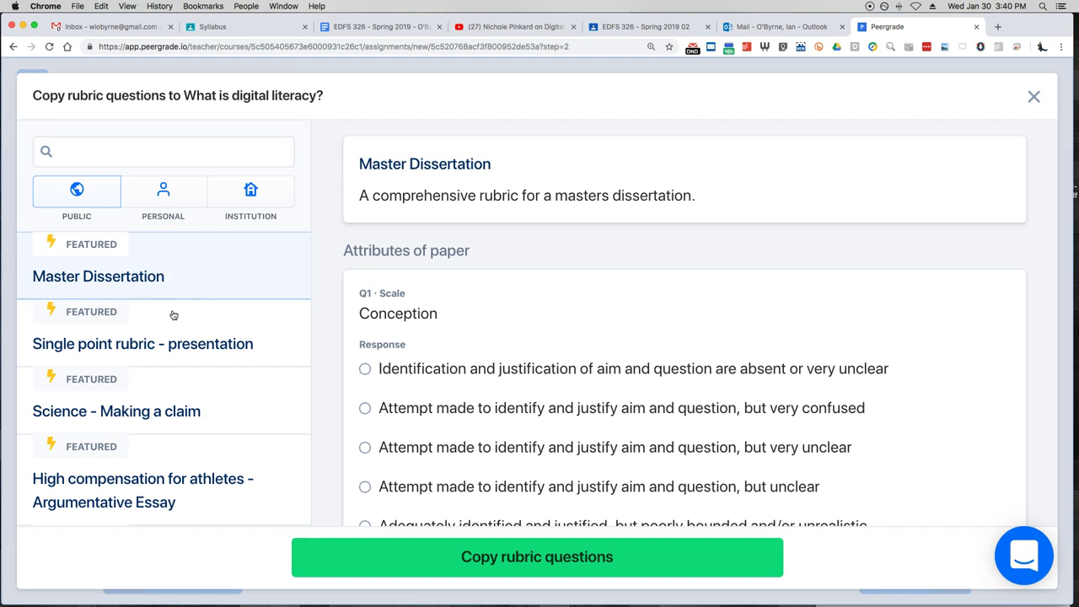
click(119, 154)
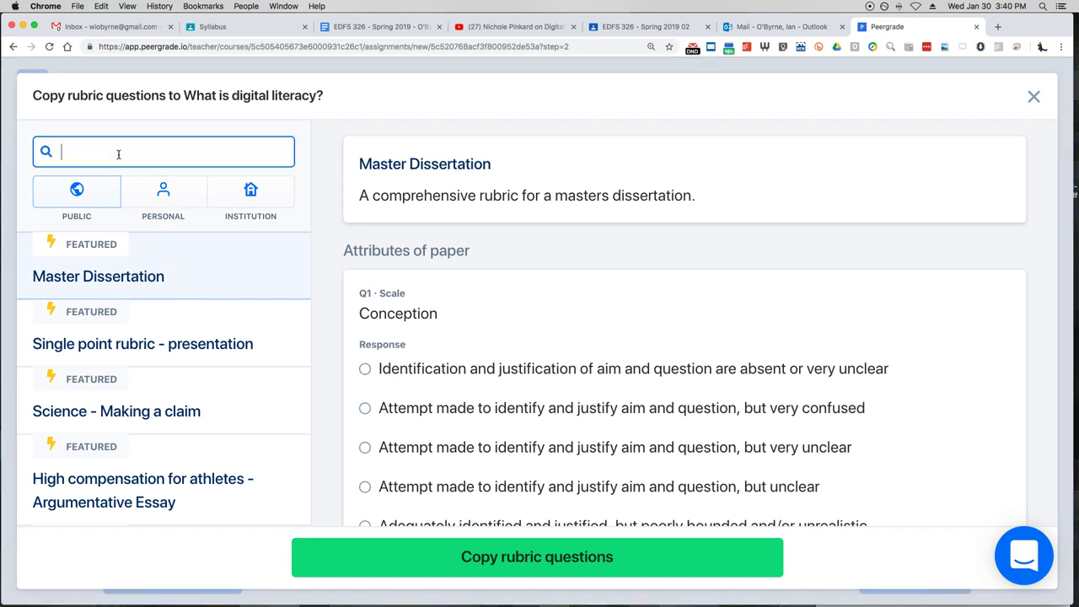
text(synthesis)
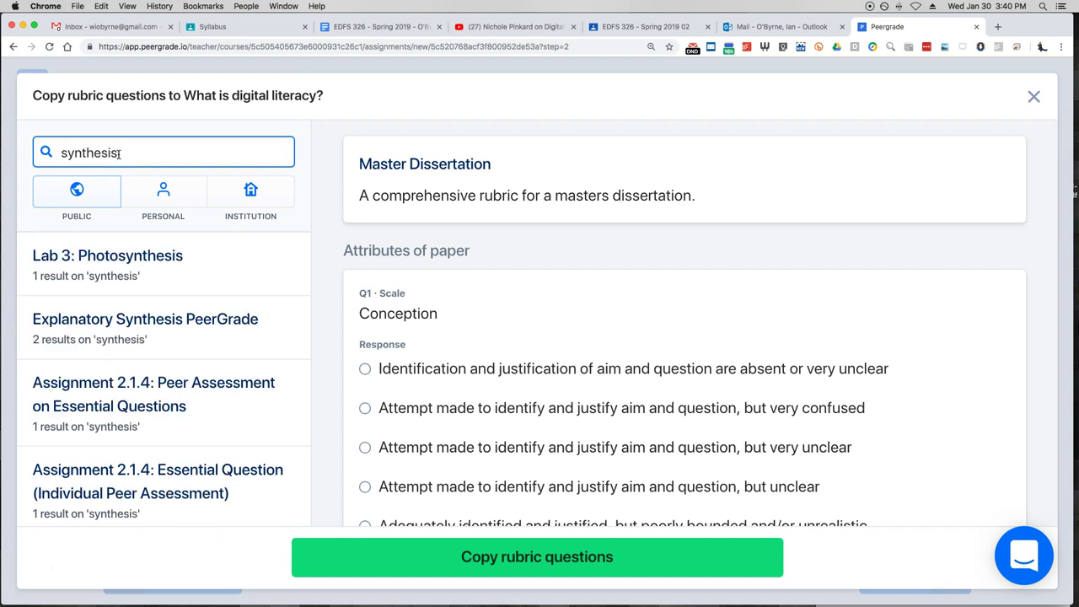
- Find the Module Three Synthesis Post rubric among the personal rubrics and copy its questions into the assignment
scroll(117, 354, down, 2)
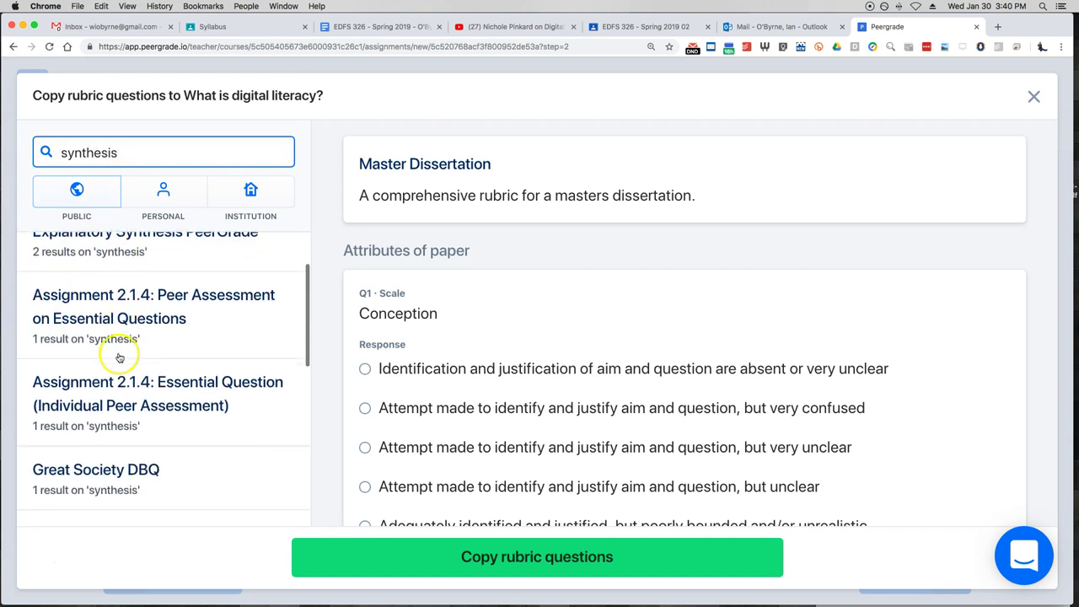
scroll(118, 359, down, 3)
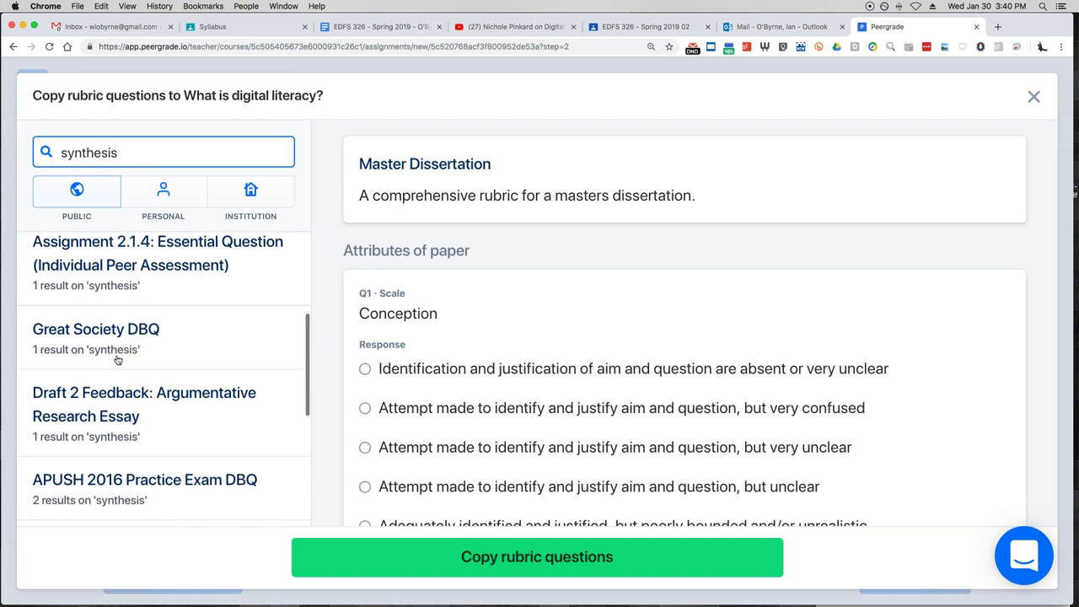
scroll(118, 360, down, 5)
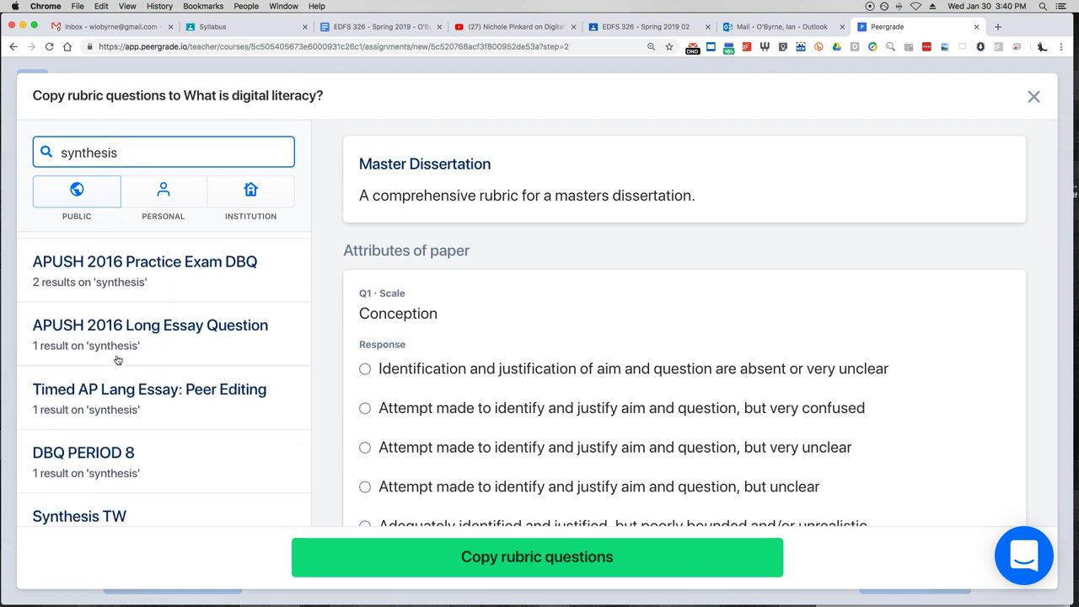
scroll(118, 360, up, 5)
click(163, 191)
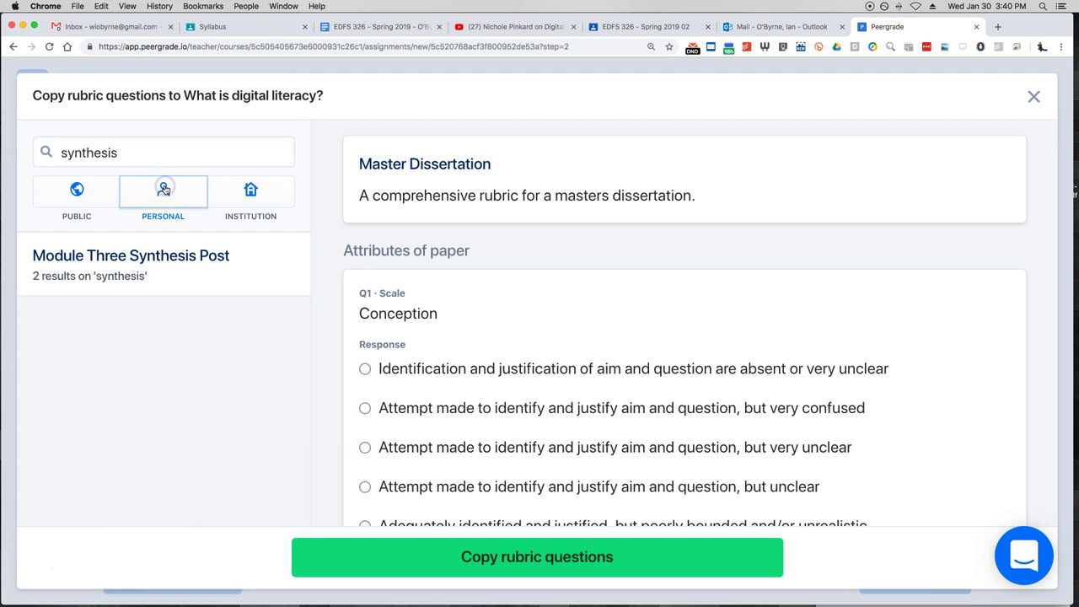
click(122, 257)
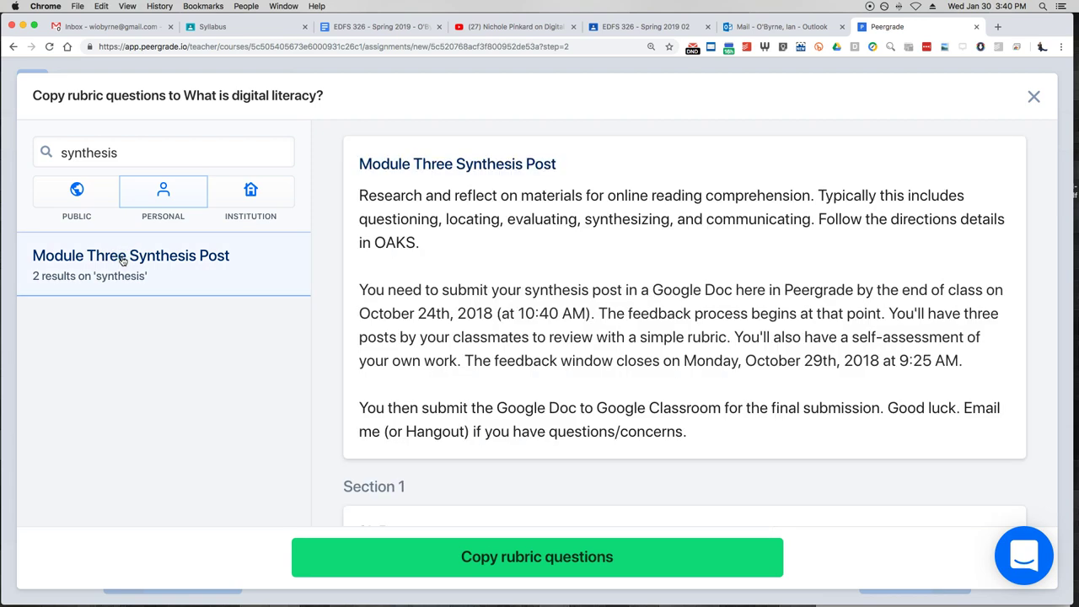
scroll(404, 346, down, 5)
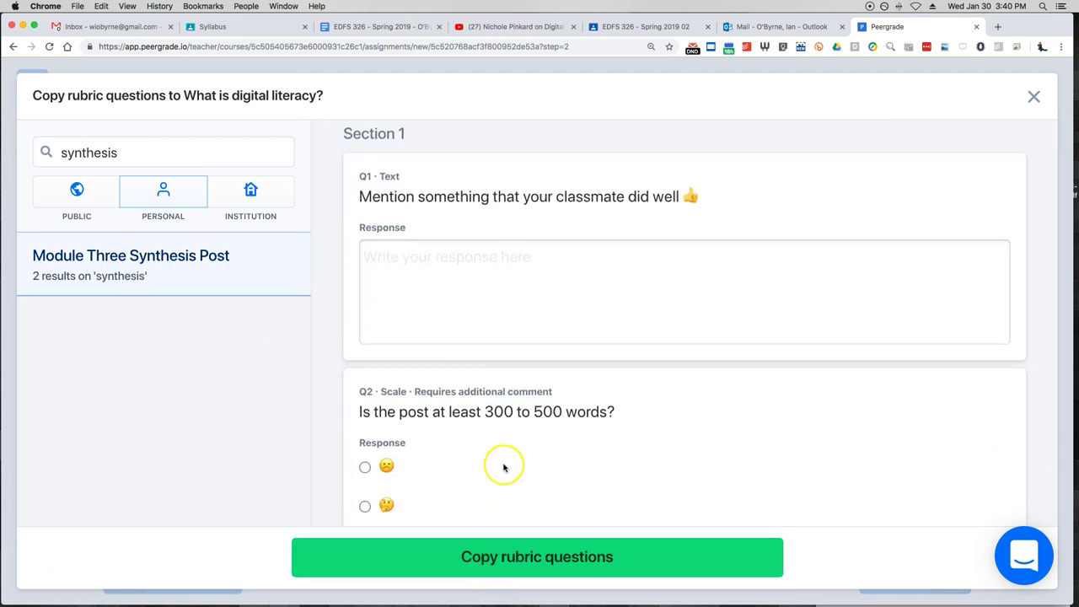
scroll(507, 455, down, 5)
click(516, 552)
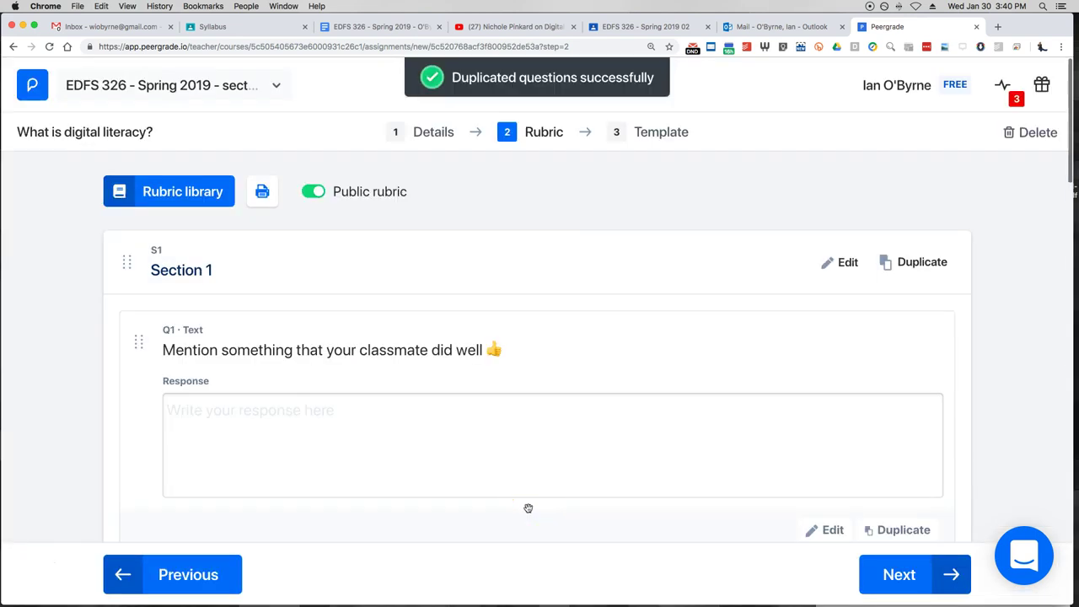
- Review the copied rubric's five questions in Section 1, from what the classmate did well to what they could improve
scroll(528, 509, down, 3)
scroll(528, 508, up, 4)
scroll(73, 393, down, 1)
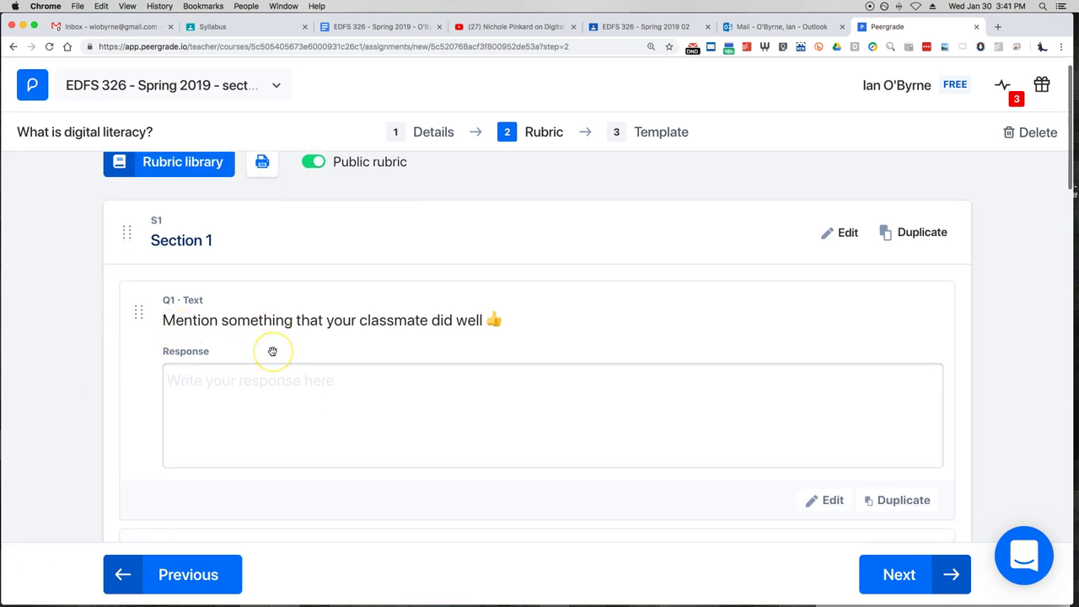
scroll(272, 353, down, 5)
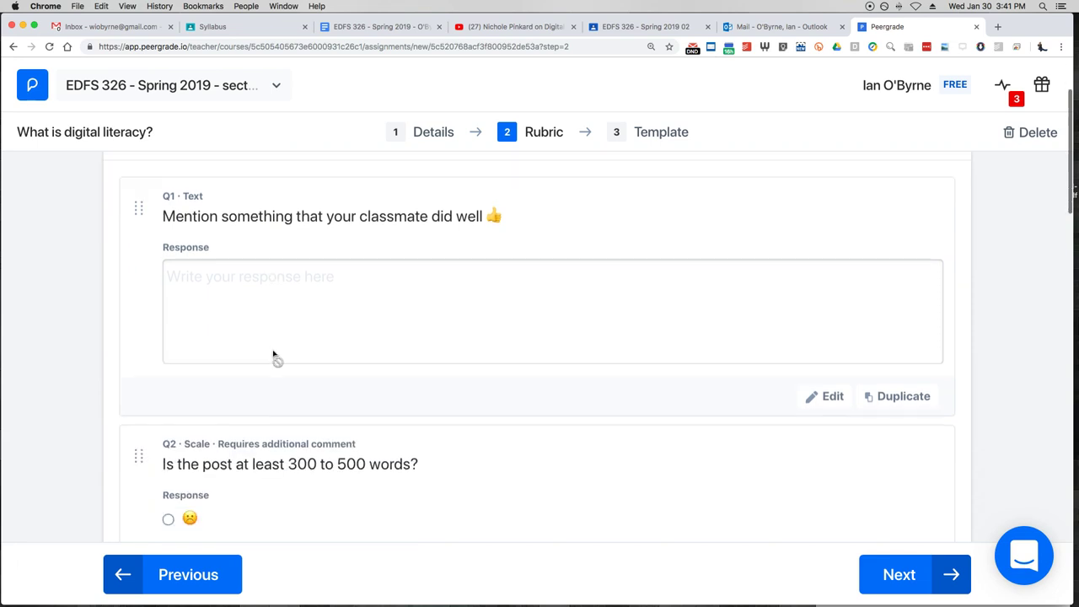
scroll(272, 353, down, 3)
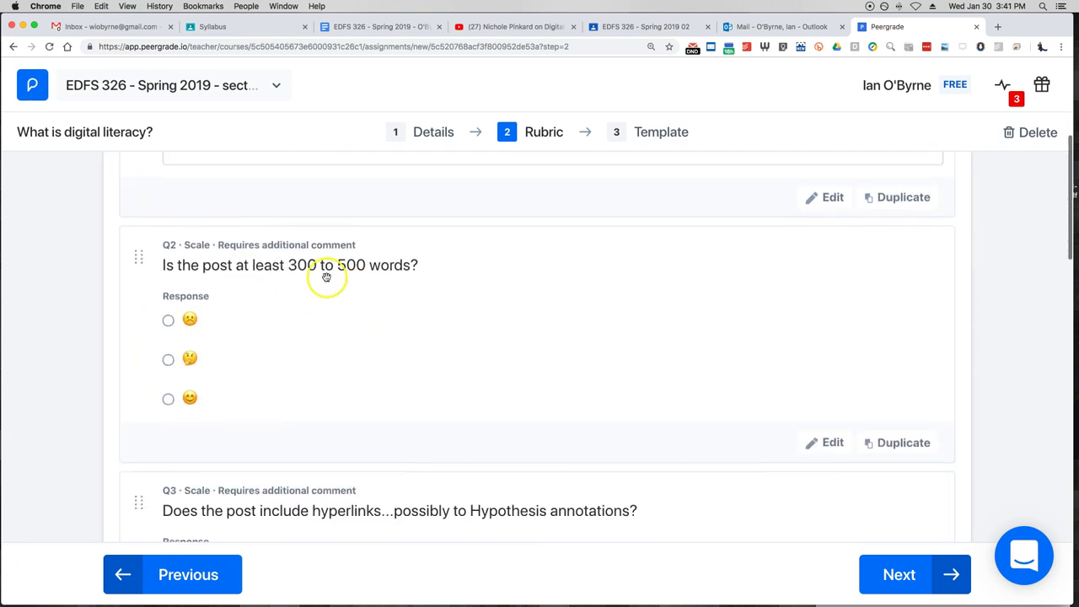
scroll(342, 389, down, 6)
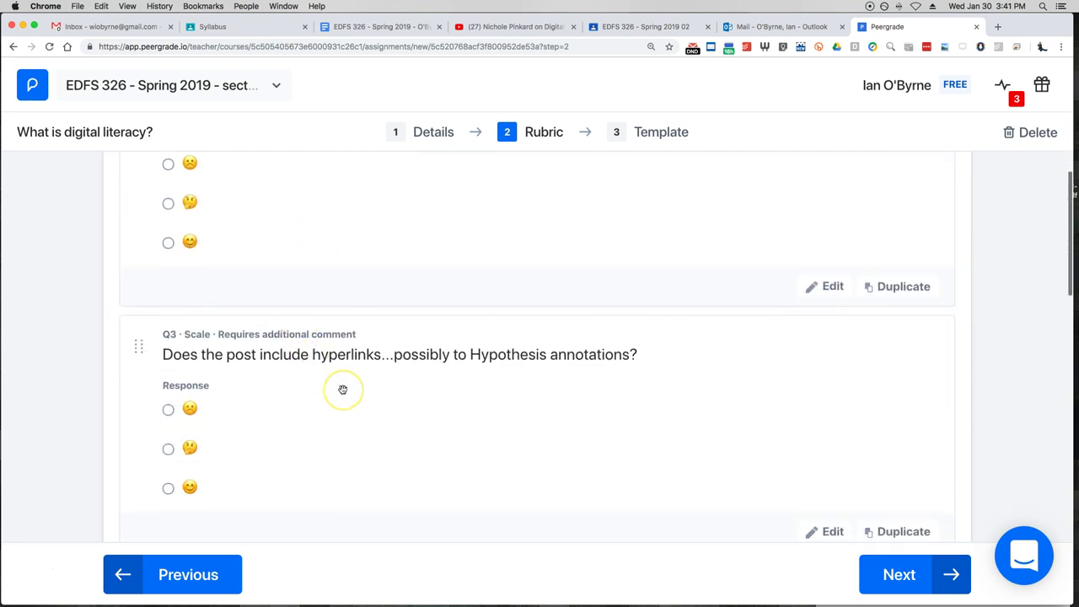
scroll(343, 389, up, 6)
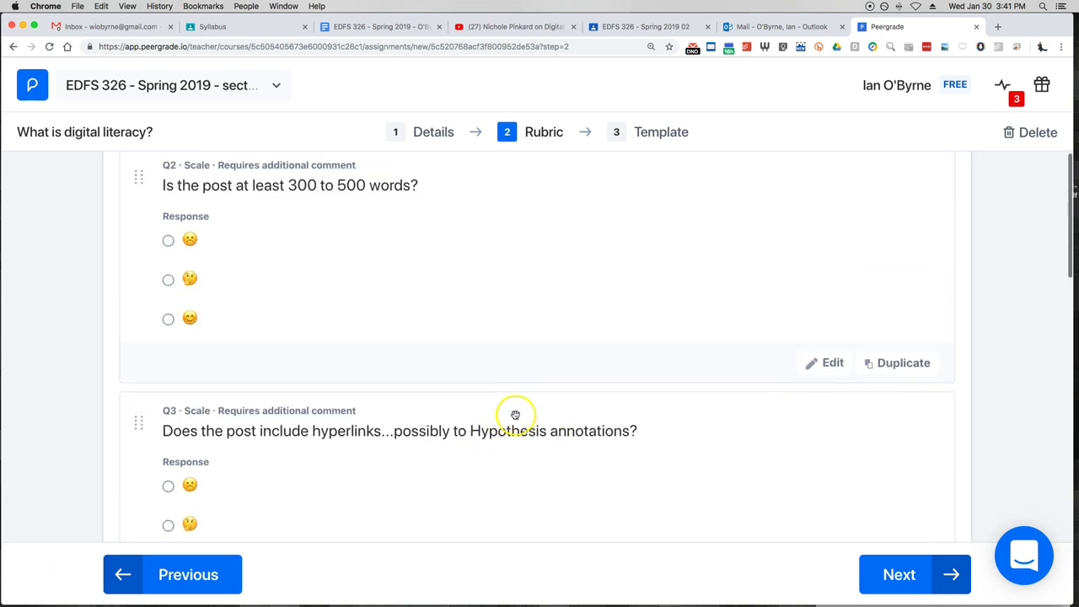
scroll(411, 435, down, 2)
scroll(411, 435, down, 5)
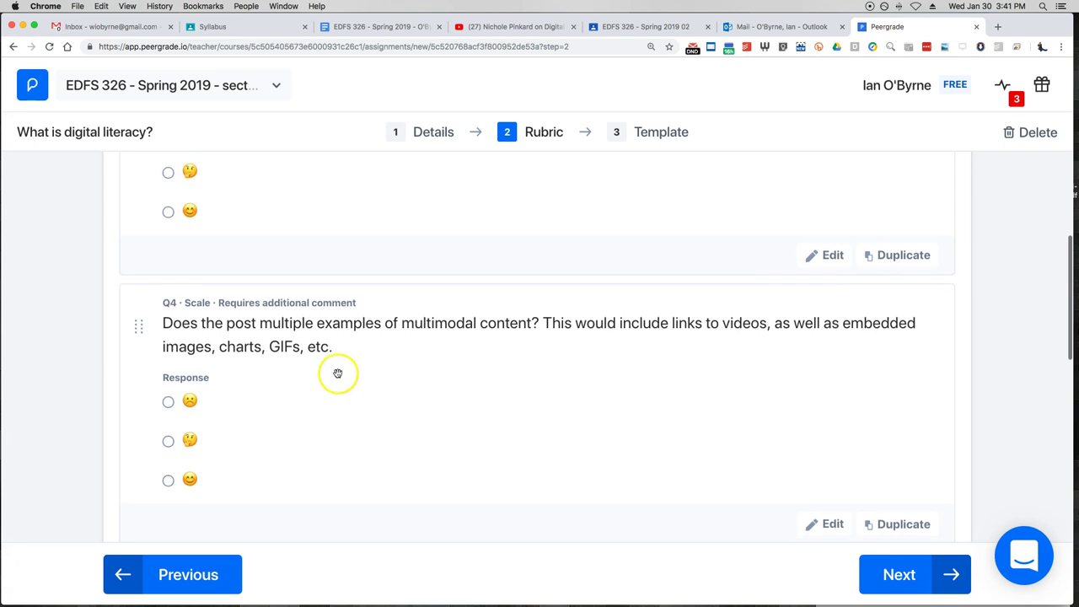
scroll(299, 341, down, 5)
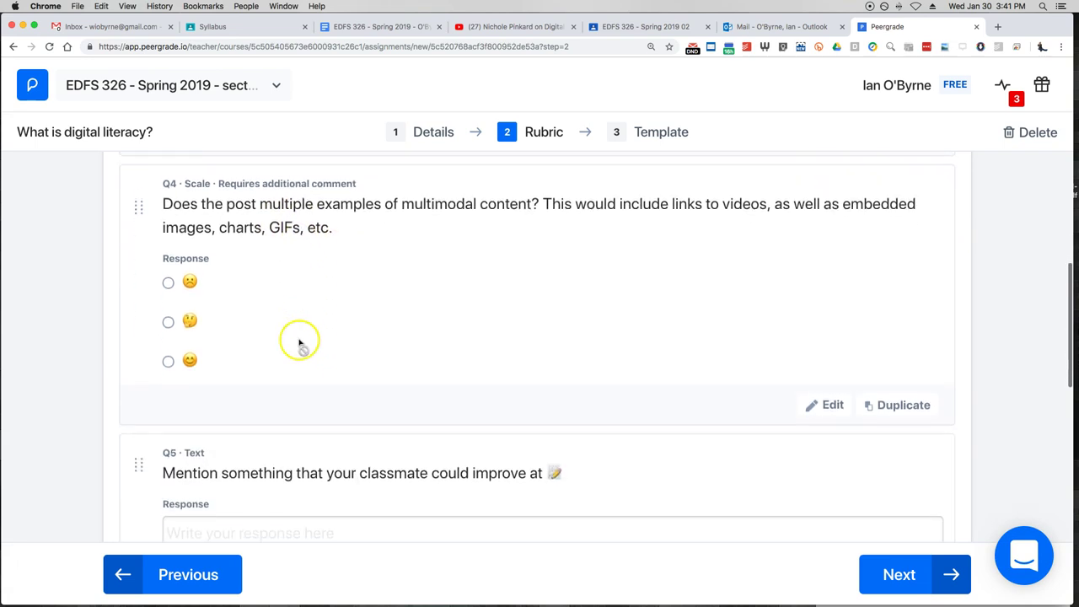
scroll(298, 342, down, 2)
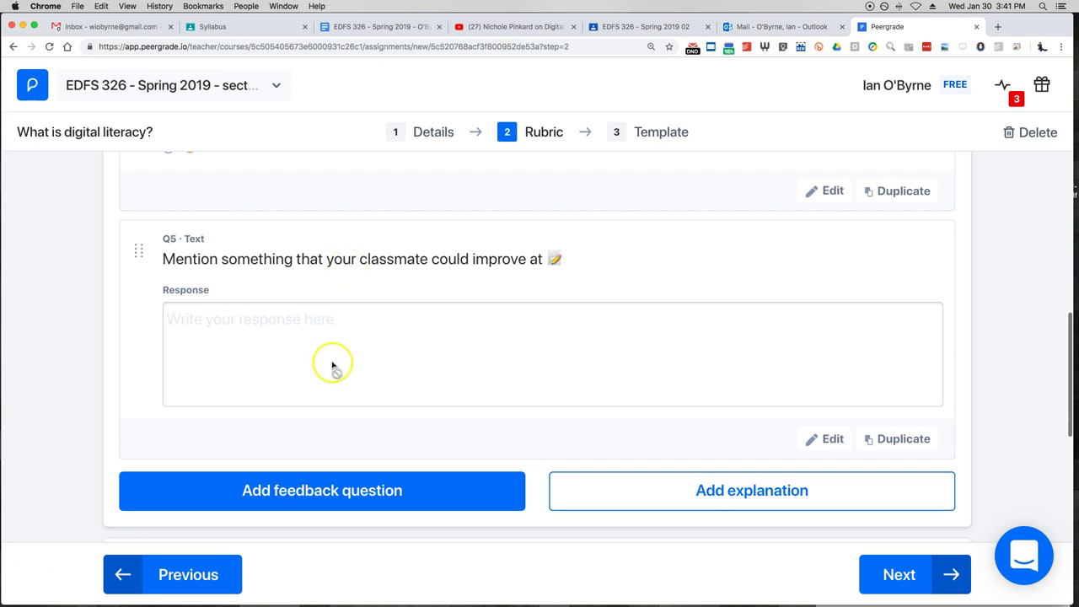
scroll(333, 363, down, 3)
scroll(334, 368, up, 3)
mouse_move(332, 363)
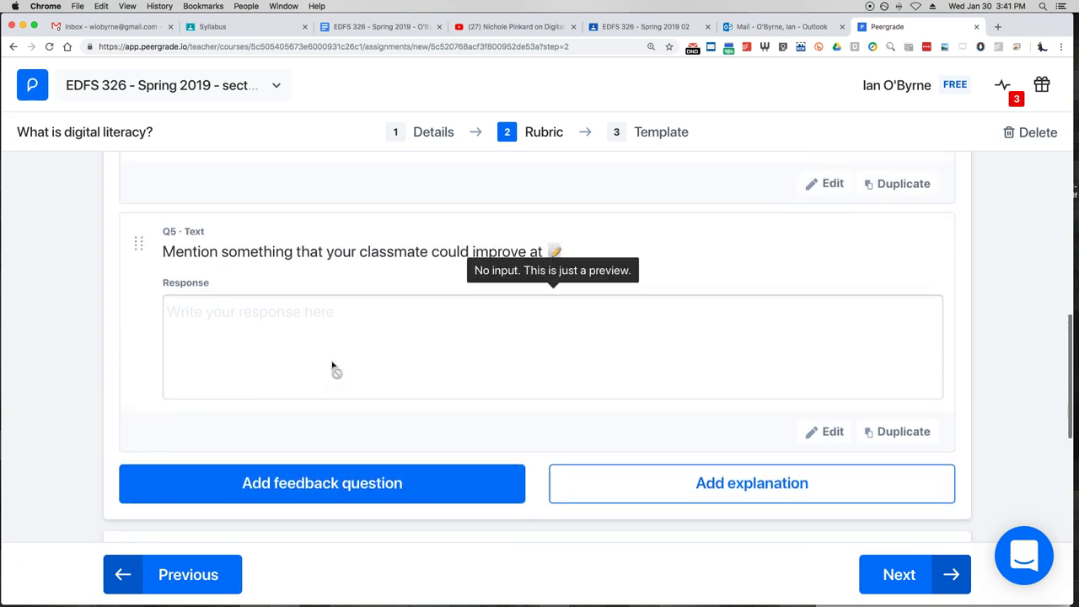
click(71, 357)
click(70, 351)
- Advance the assignment to its template stage and select the Homework template with submission and review deadlines
click(869, 576)
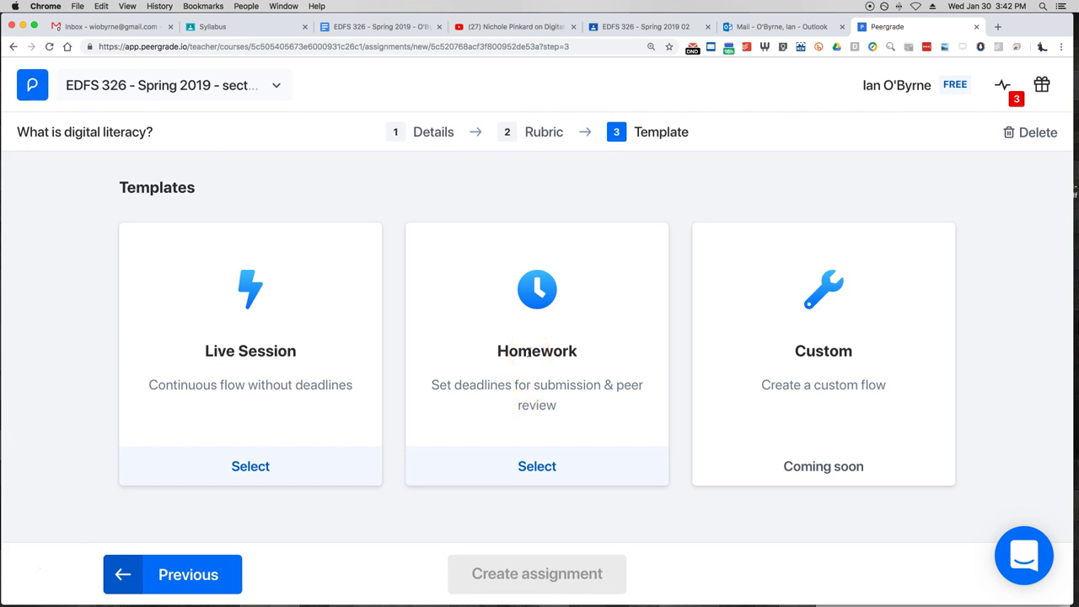
click(535, 465)
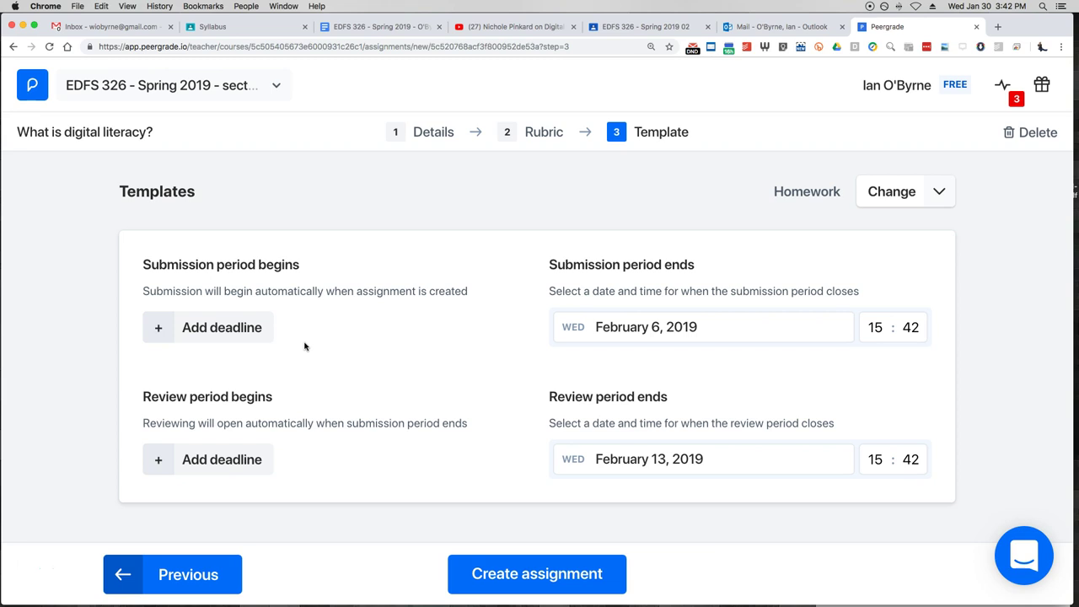
click(202, 574)
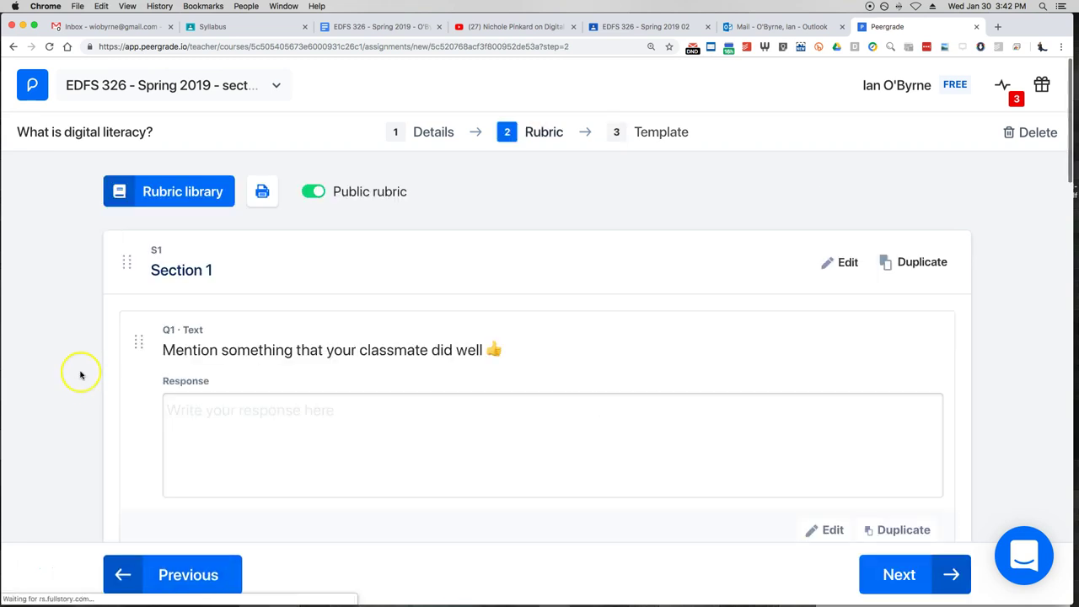
click(896, 574)
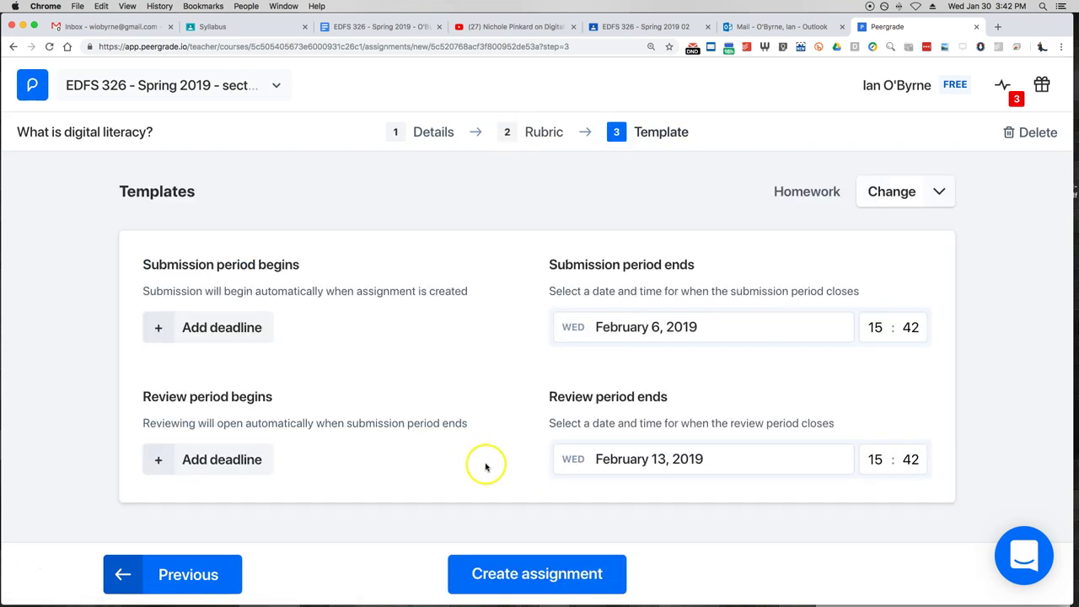
- Change the assignment's template to Live Session and read its description
click(895, 193)
click(791, 227)
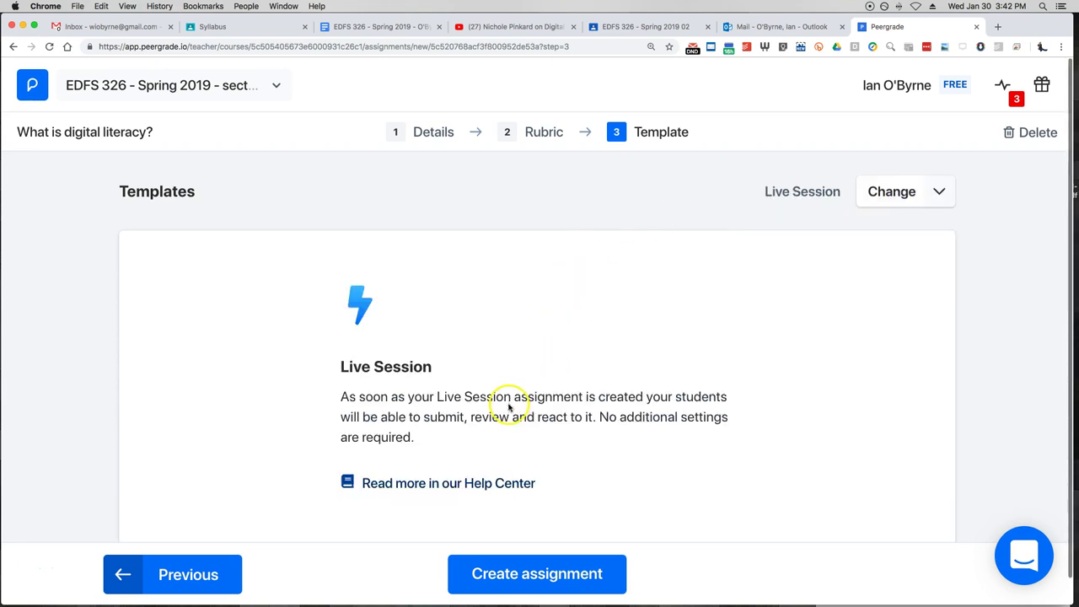
scroll(508, 409, down, 1)
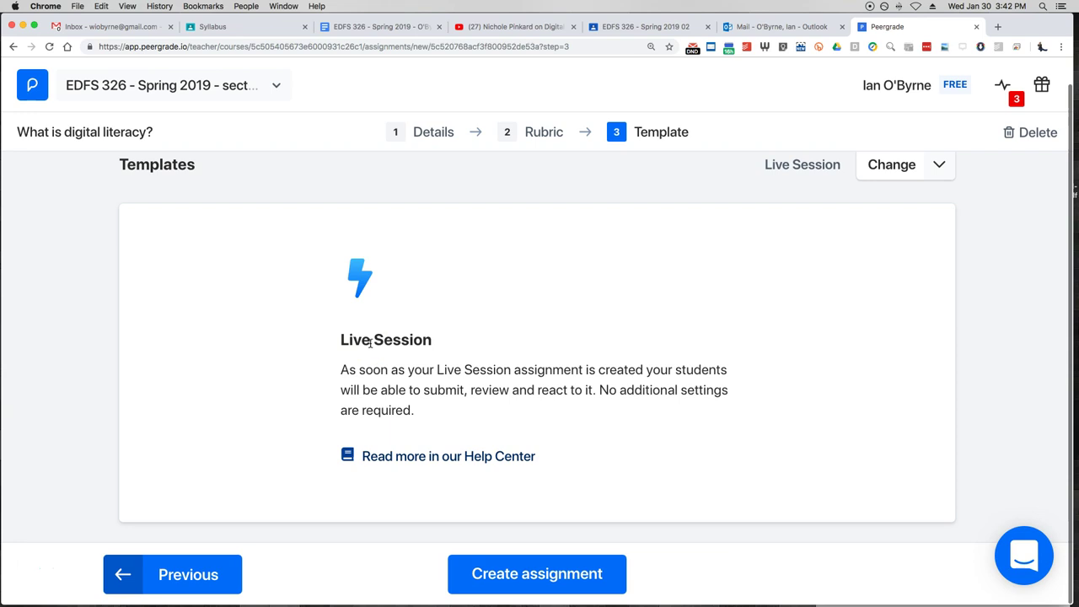
click(371, 371)
click(368, 373)
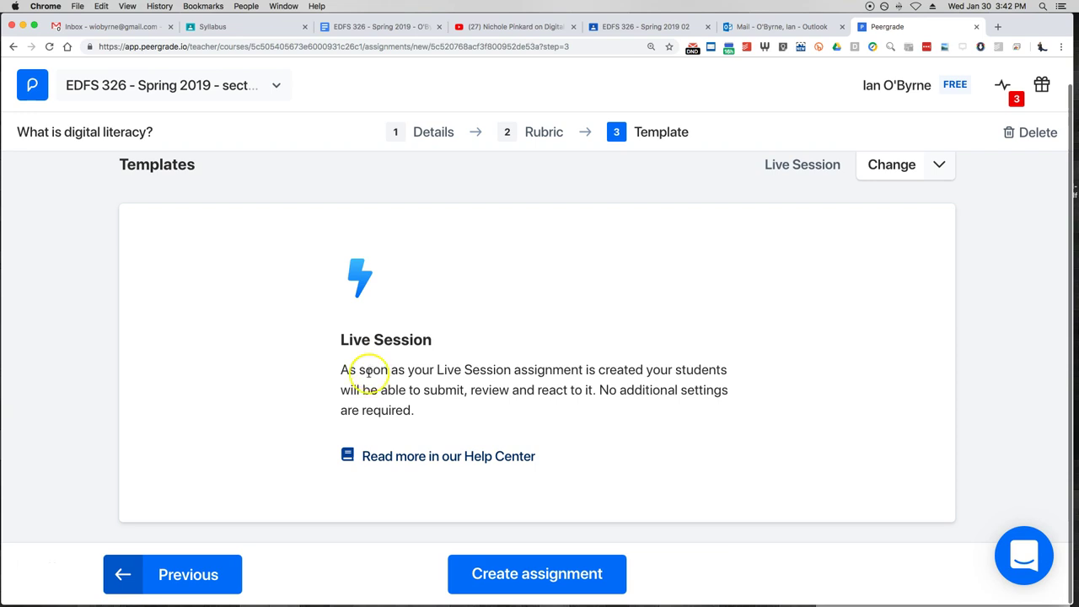